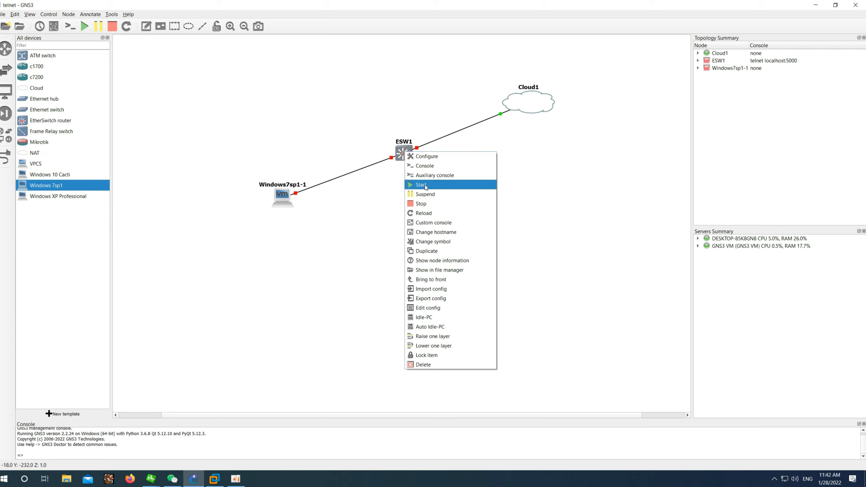
Step: Start the ESW1 switch and the Windows7sp1-1 virtual machine node
left_click(418, 185)
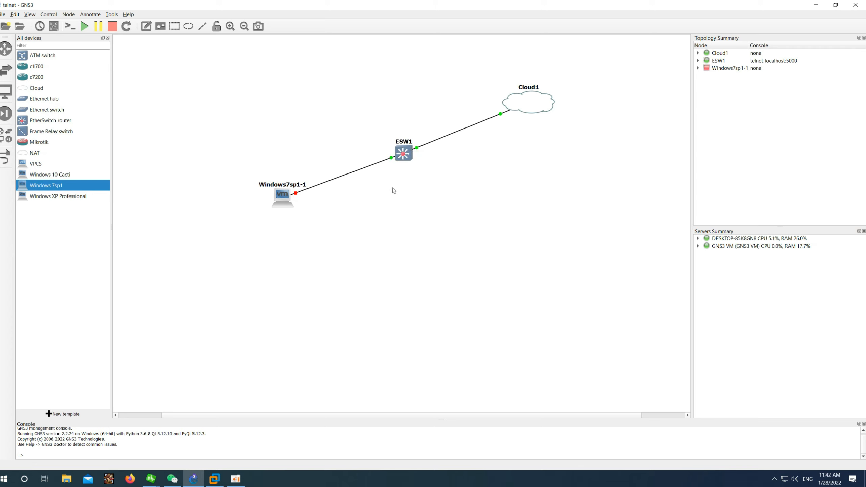
right_click(286, 197)
left_click(303, 210)
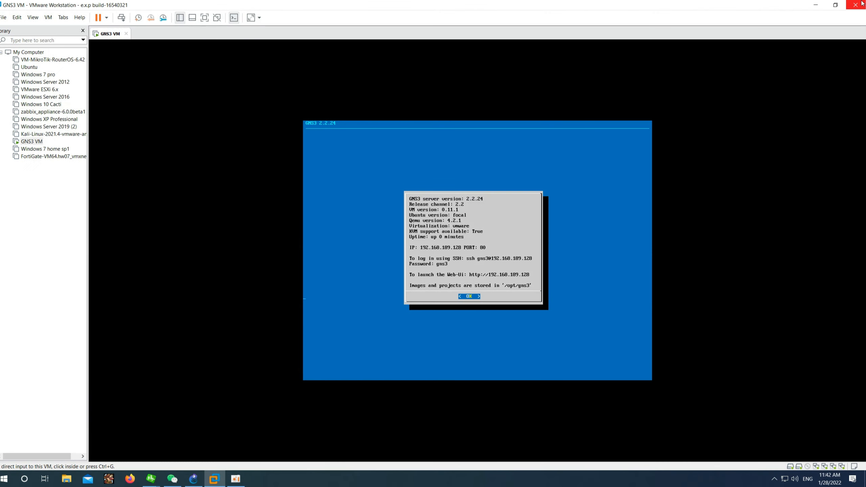
Step: Shift Cloud1 further right on the GNS3 canvas and bring the GNS3 VM window back
left_click(815, 4)
left_click_drag(520, 105, 551, 108)
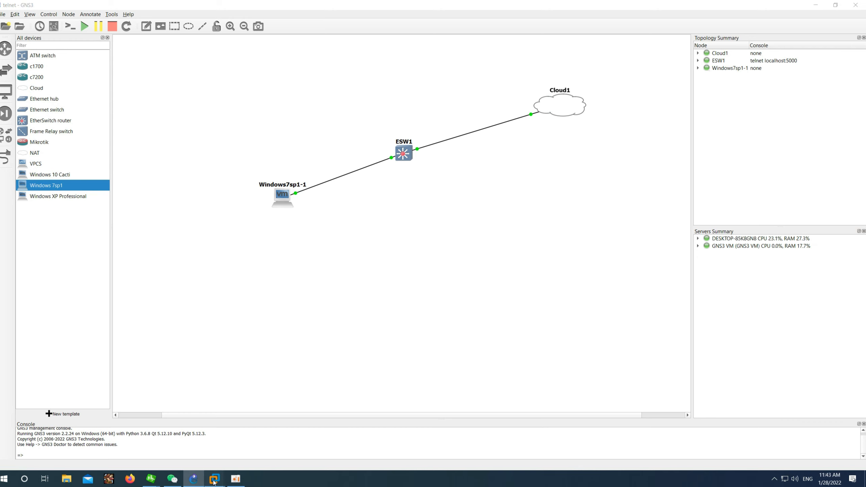
mouse_move(214, 478)
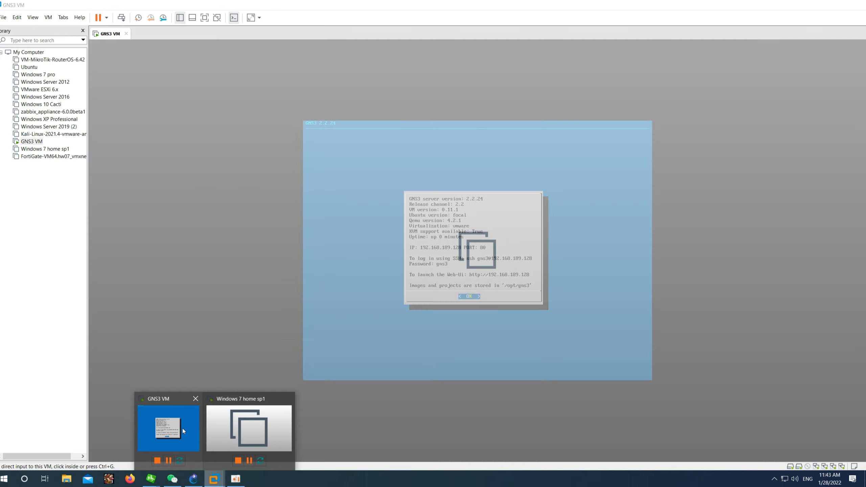
left_click(183, 428)
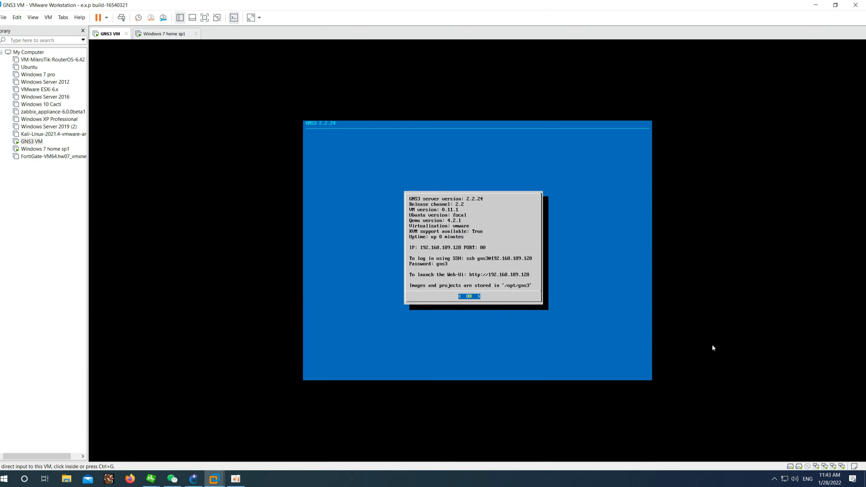
Step: Inspect the GNS3 VM's Adapter 3 network settings, then close them and minimize VMware
left_click(826, 466)
left_click(832, 460)
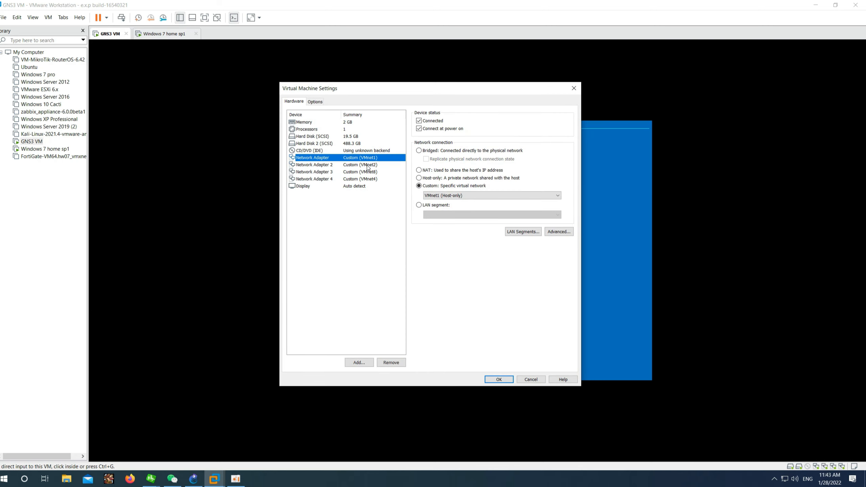
left_click(368, 173)
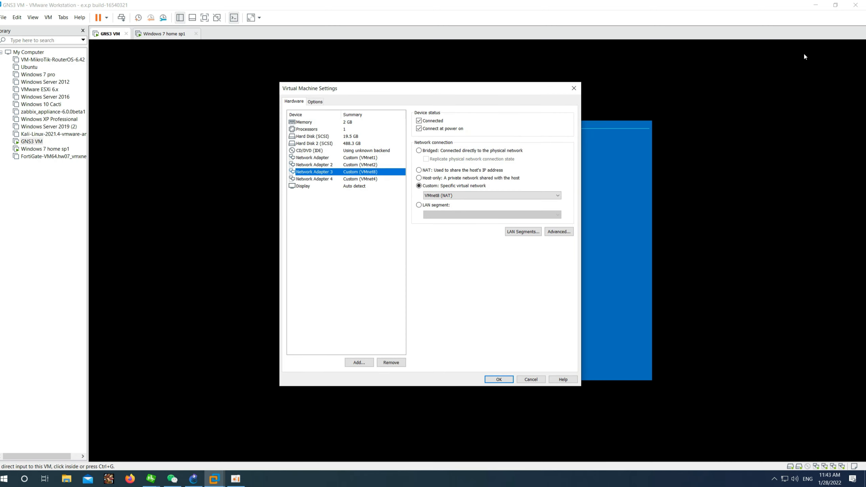
left_click(574, 88)
left_click(815, 5)
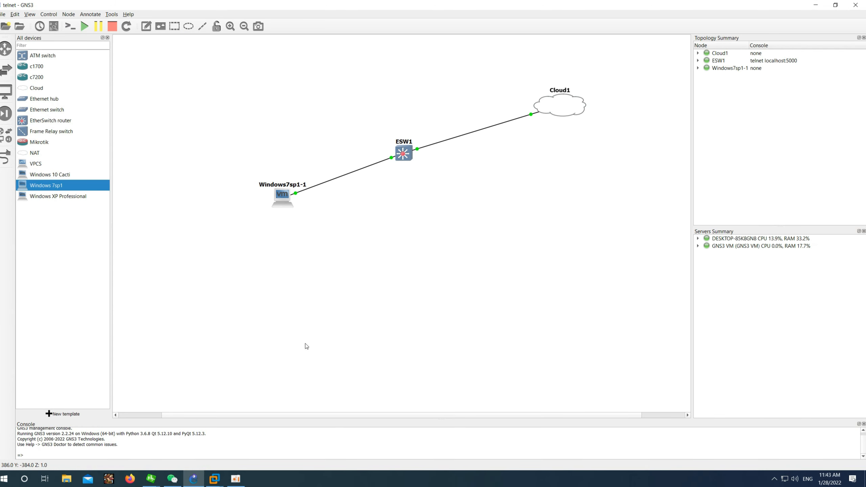
Step: Open the ESW1 console, centre it and wake it to a prompt
right_click(403, 154)
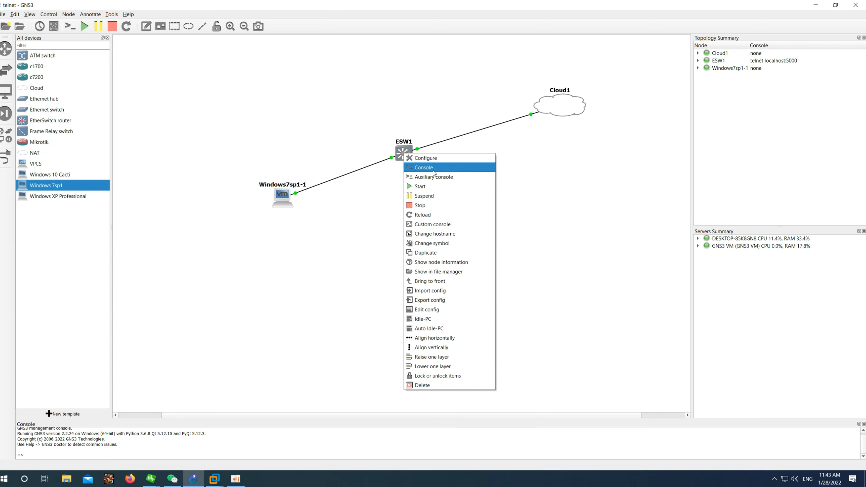
left_click(433, 170)
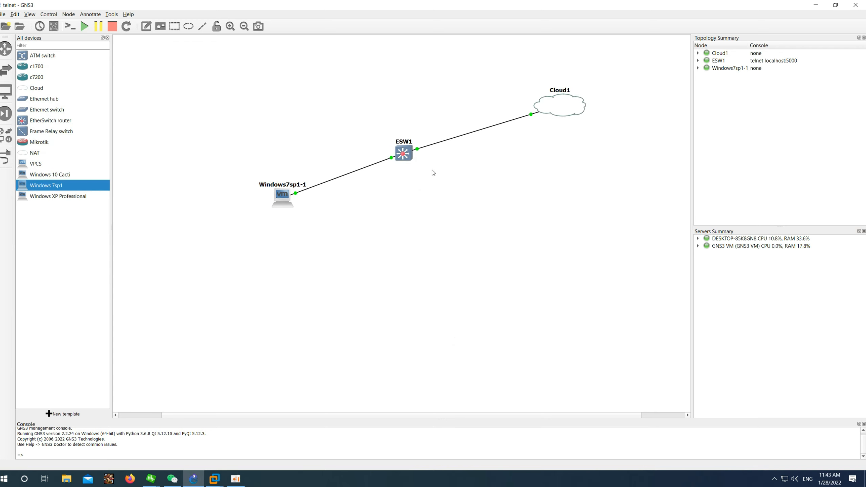
left_click_drag(150, 17, 381, 92)
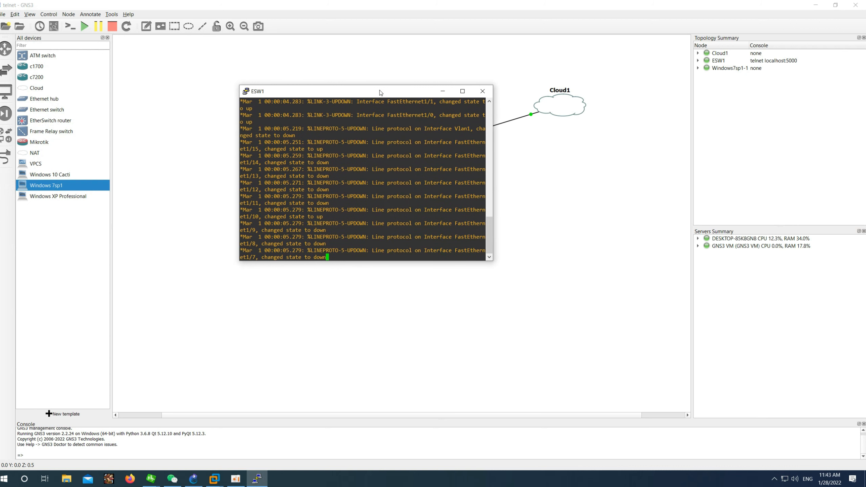
key("Return")
key("Return")
key("Return")
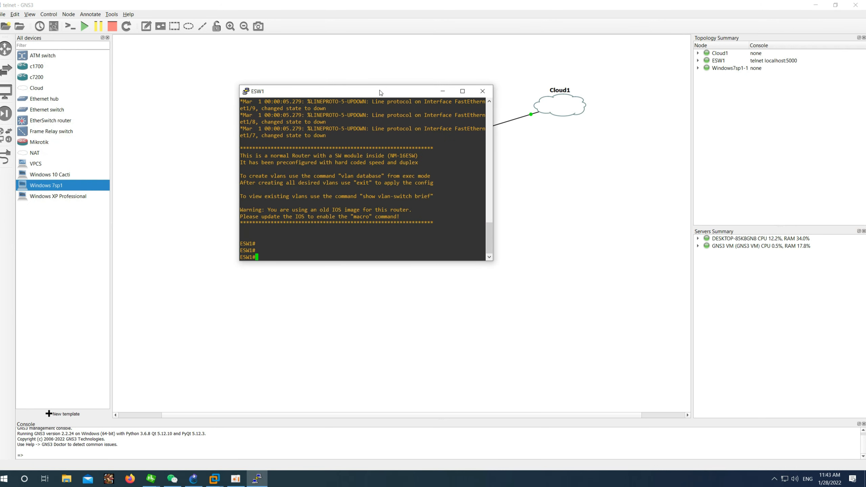
key("Return")
key("Return")
Step: Try 'hostname s1' at the user prompt, which is rejected as invalid input
type("e")
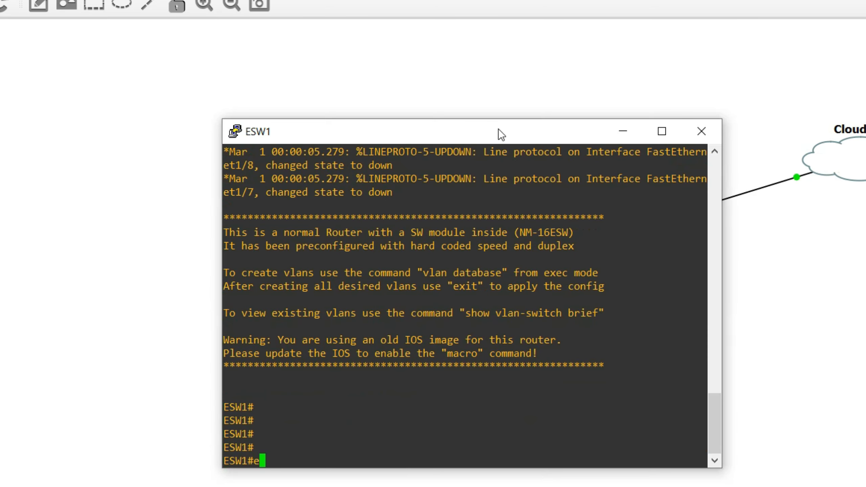
key("BackSpace")
type("host")
key("BackSpace")
type("name s1")
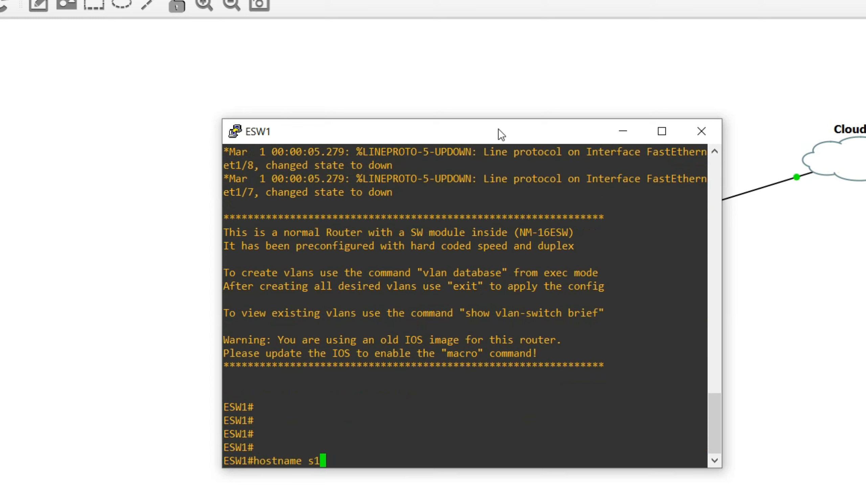
key("Return")
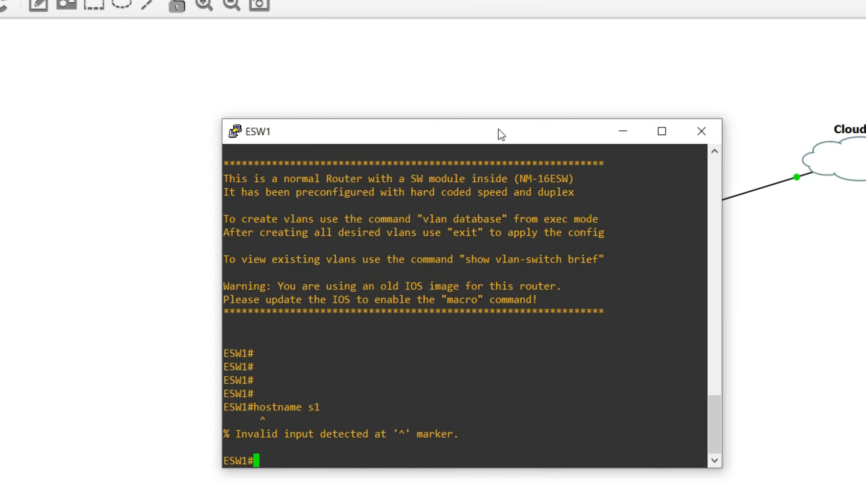
Step: Enter privileged mode with enable and retry 'hostname s1', which is still rejected
type("enable")
key("Return")
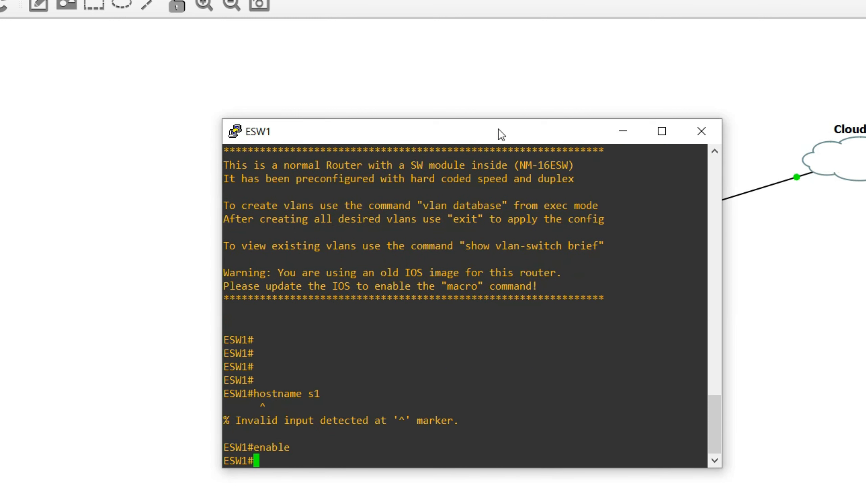
type("hostname s1")
key("Return")
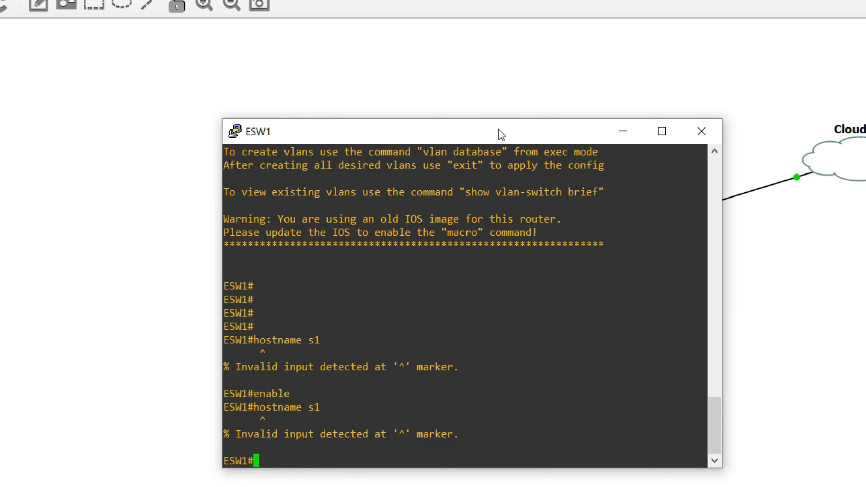
type("en")
key("BackSpace")
key("BackSpace")
Step: Enter config mode and rename the switch to s1, correcting the mistyped 'hostname 1'
type("config t")
key("Return")
type("hos")
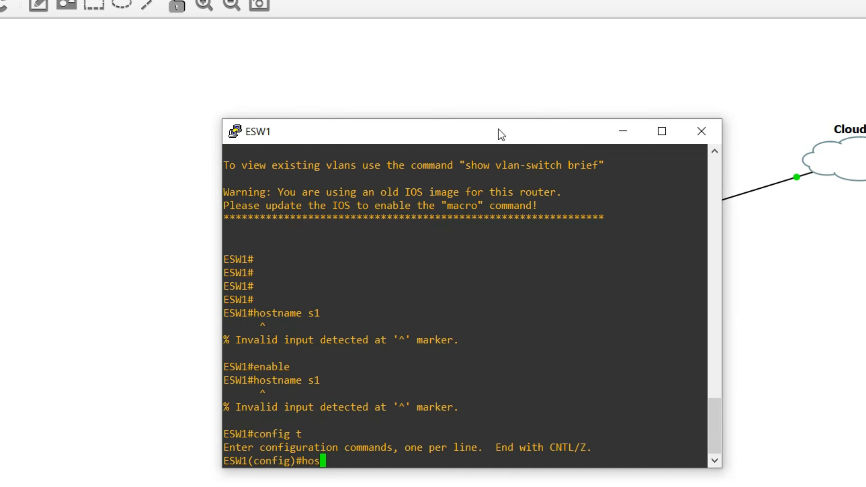
type("tname 1")
key("Return")
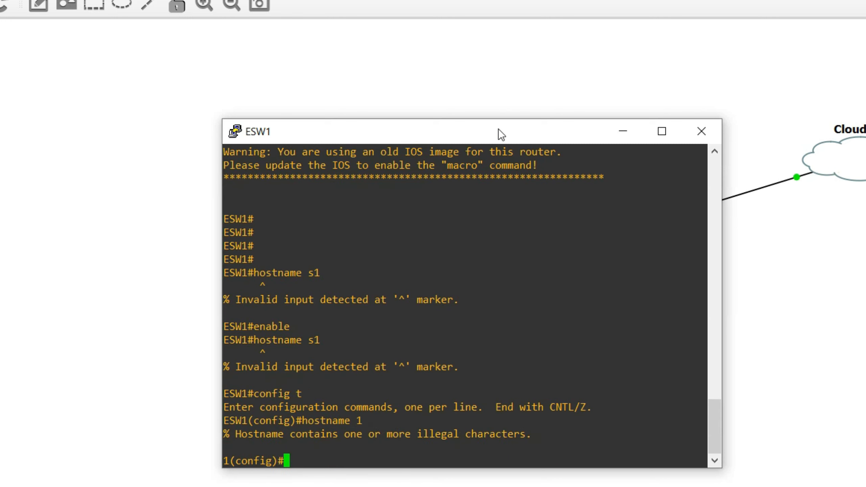
key("Up")
key("Left")
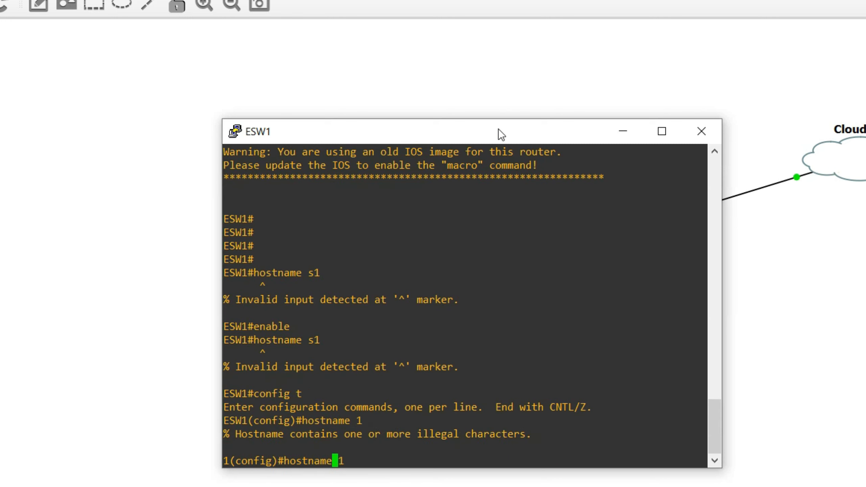
type("s")
key("Return")
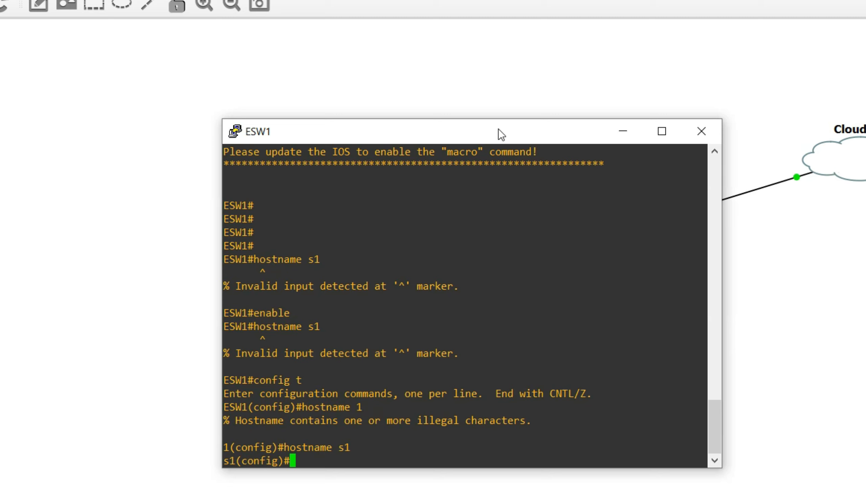
Step: Enter interface VLAN 1 configuration, begin an ip address command, and bring up the Windows Run box
type("int vlan 1")
key("Return")
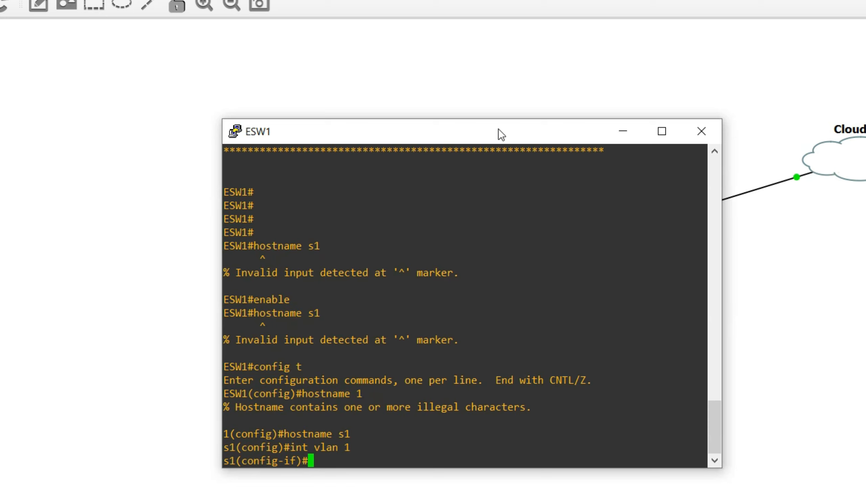
type("ip add")
key("super+r")
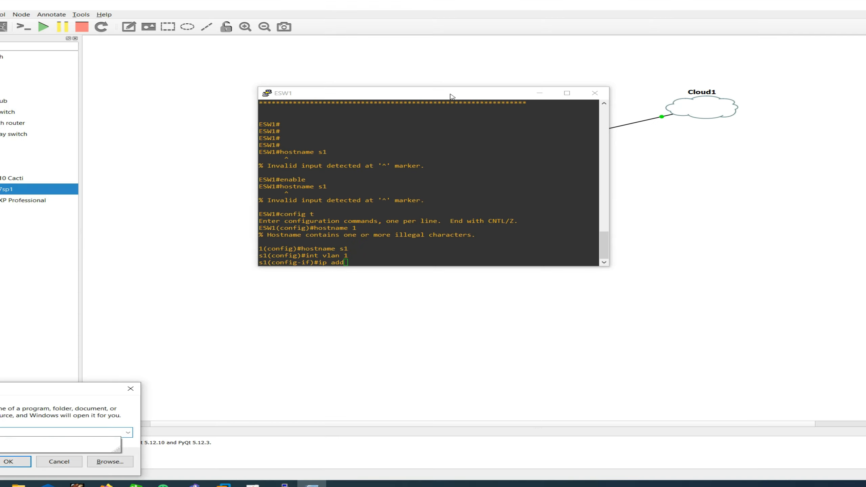
type("md")
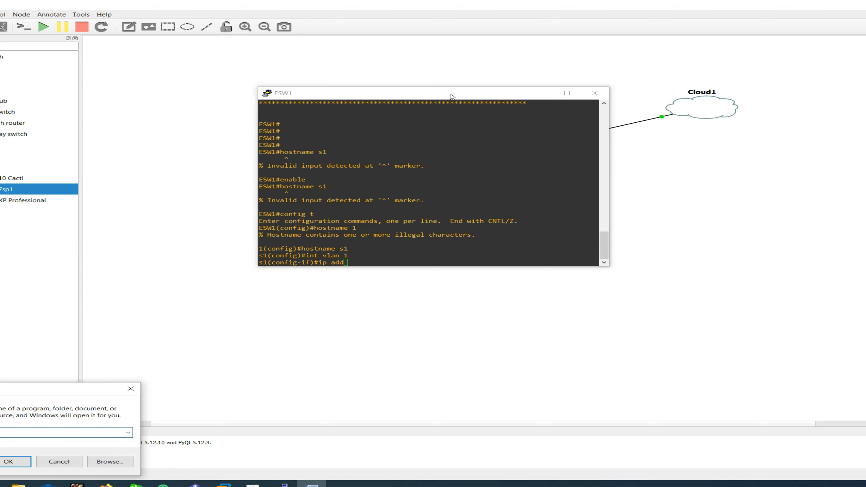
Step: Open Control Panel's network adapter list via Network and Sharing Center
key("Return")
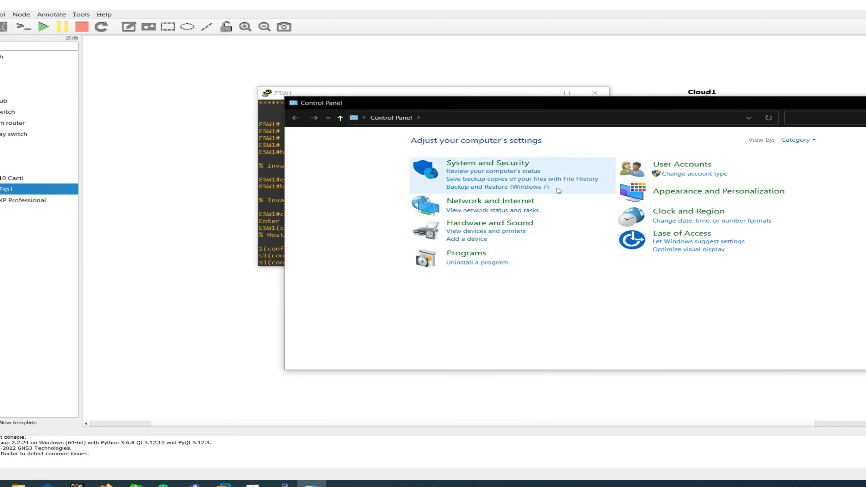
left_click(491, 202)
left_click(459, 141)
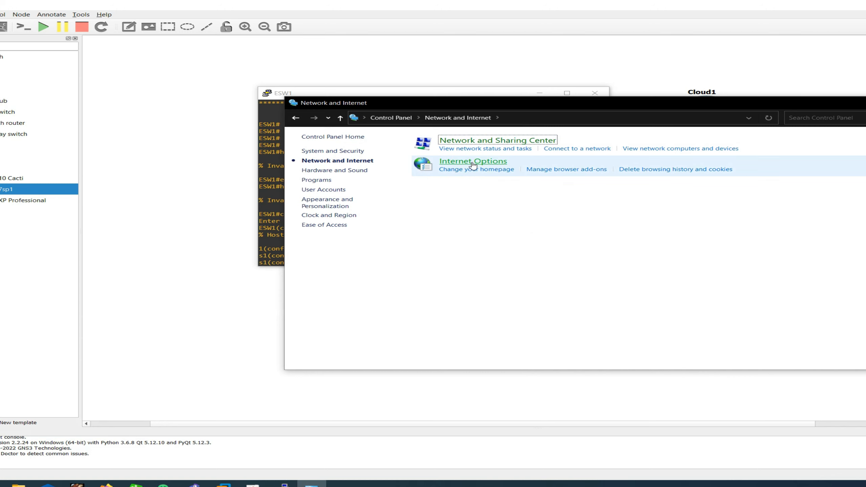
left_click(346, 156)
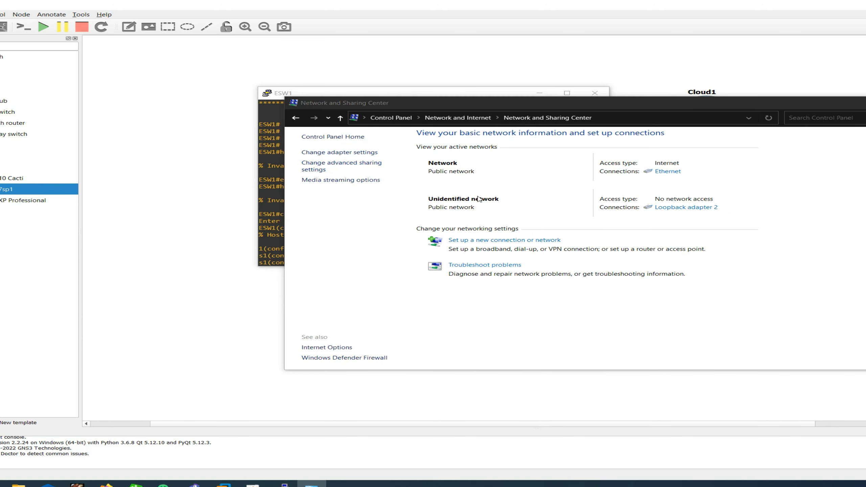
left_click(371, 198)
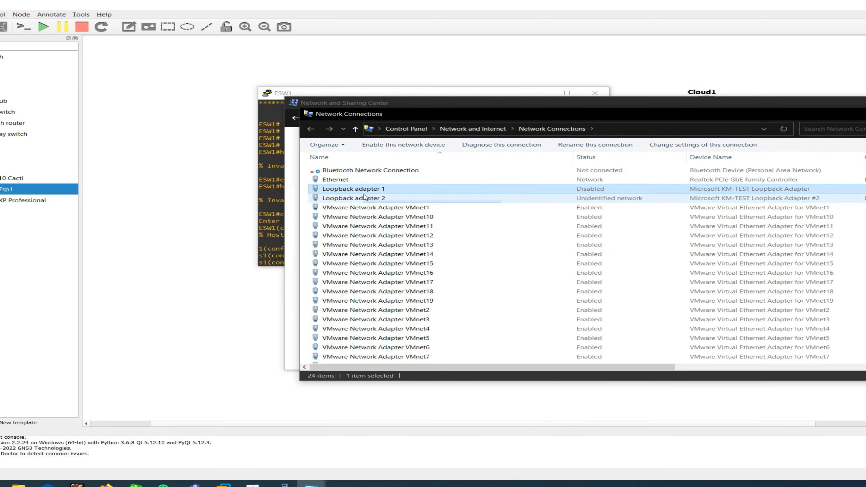
scroll(372, 200, "down", 1)
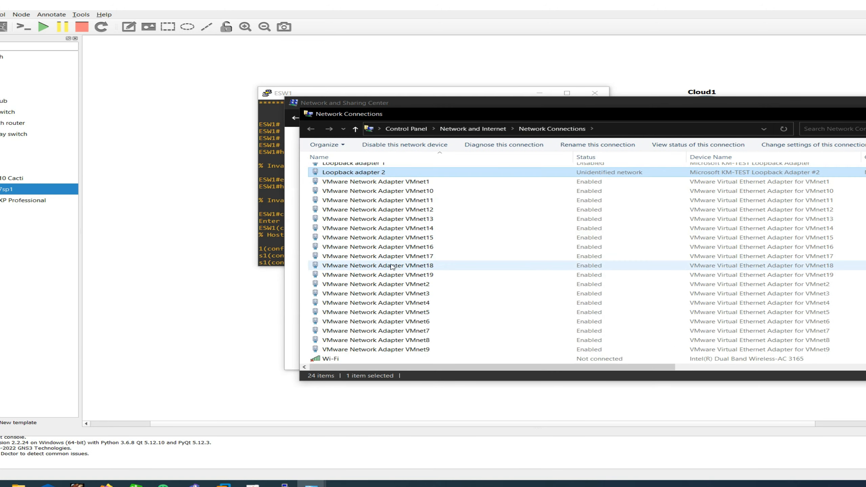
Step: Review the VMnet8 adapter's Sharing properties and cancel without changes
right_click(416, 341)
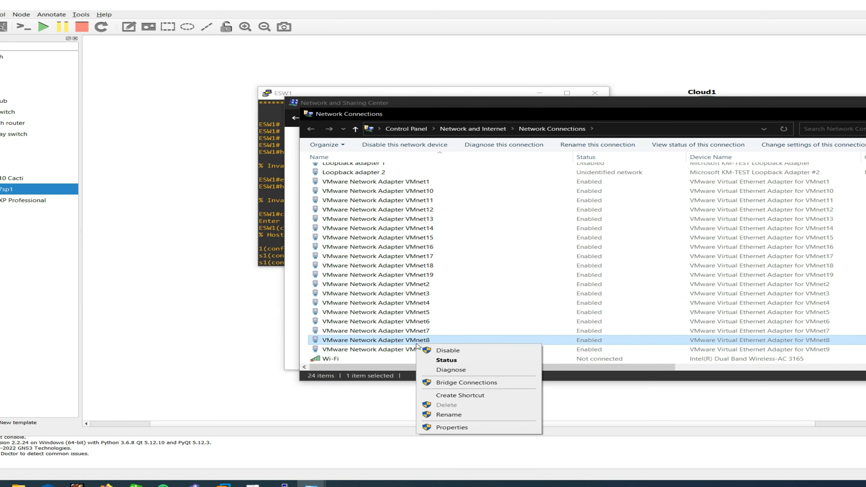
left_click(456, 427)
left_click(372, 165)
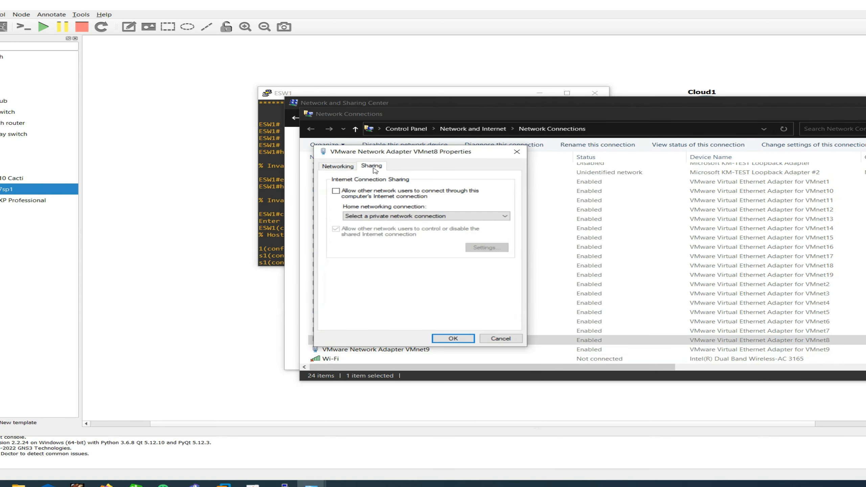
left_click(345, 170)
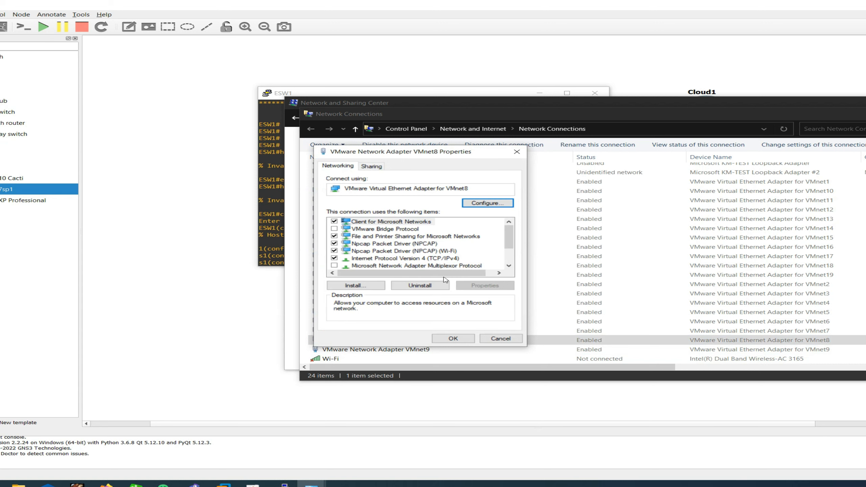
left_click(482, 338)
Step: Show VMnet8's status details (IPv4 192.168.19.1, mask 255.255.255.0) beside the ESW1 console
right_click(385, 340)
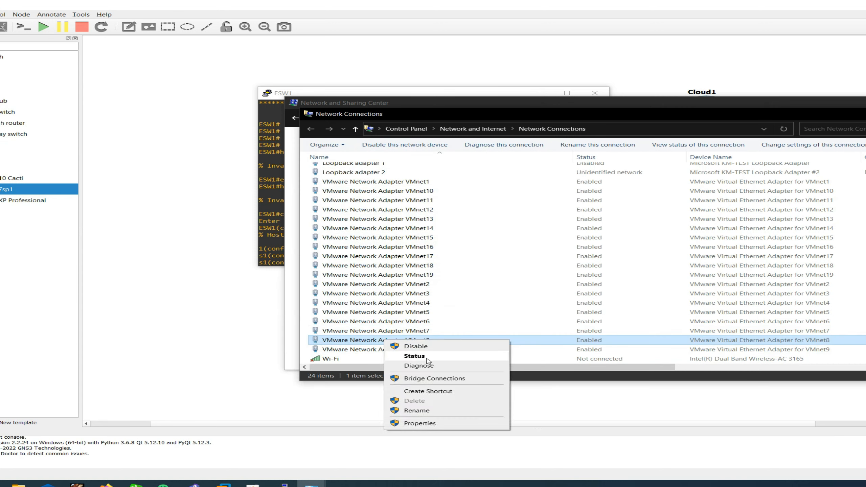
left_click(414, 356)
left_click(464, 241)
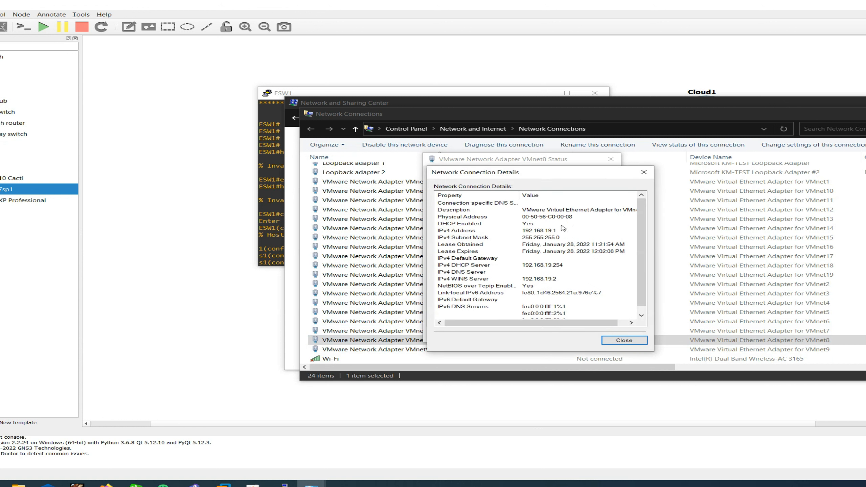
left_click(528, 232)
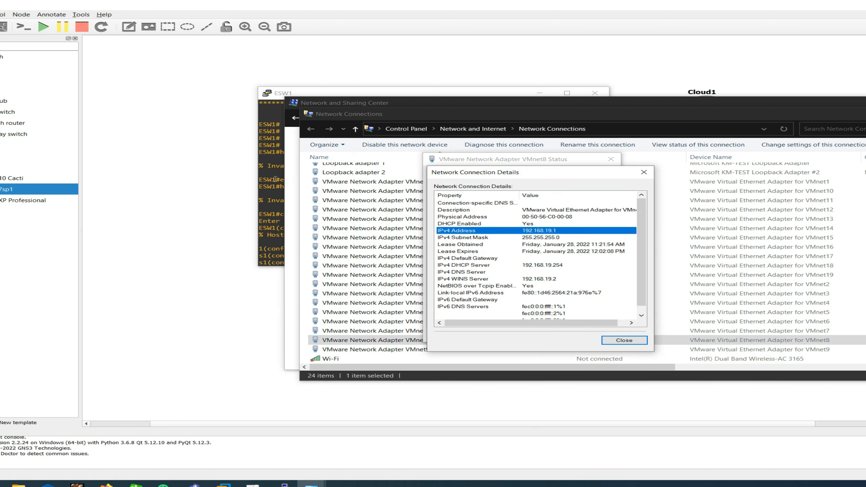
left_click_drag(315, 93, 94, 158)
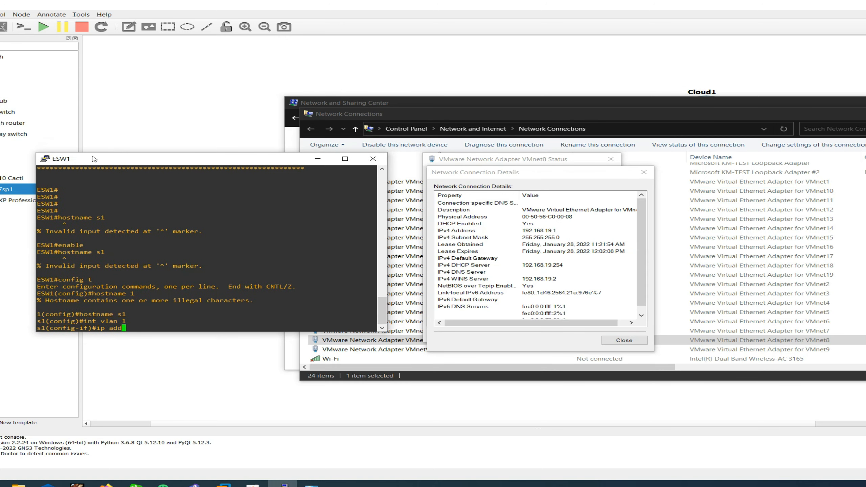
Step: Assign VLAN 1 the address 192.168.19.2 with mask 255.255.255.0
type("ip address 192.168.19.")
type("2 255.255.255.0")
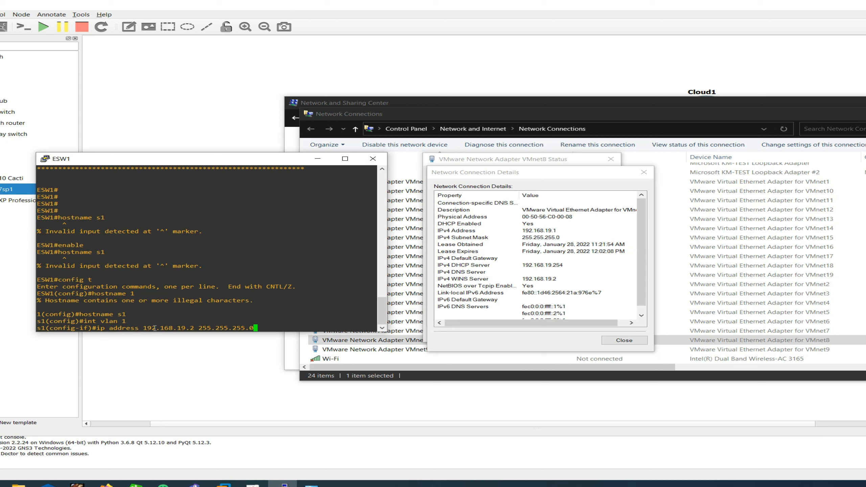
key("Return")
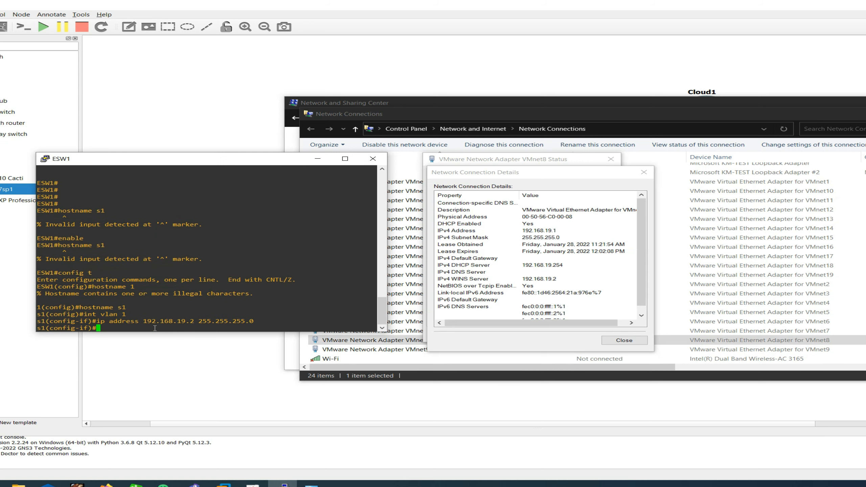
Step: Bring the VLAN 1 interface up with no shutdown and open the Windows Run box
type("exit")
key("BackSpace")
key("BackSpace")
key("BackSpace")
key("BackSpace")
type("no shutdown")
key("Return")
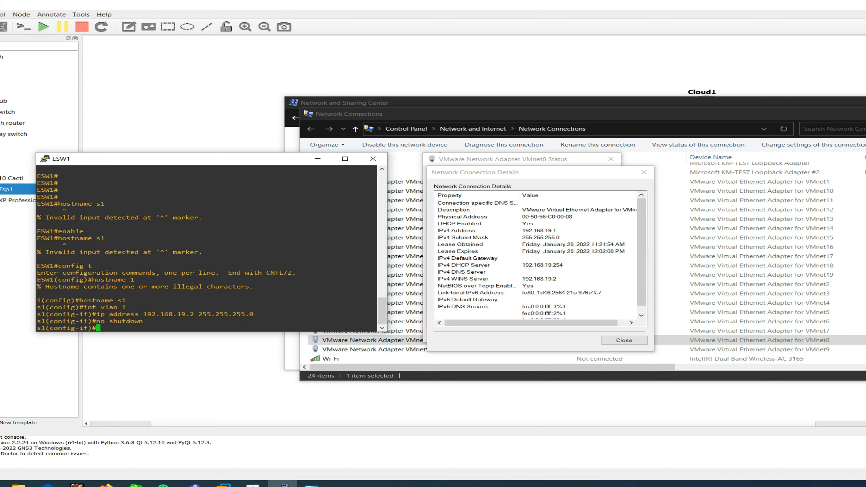
key("super")
key("super+r")
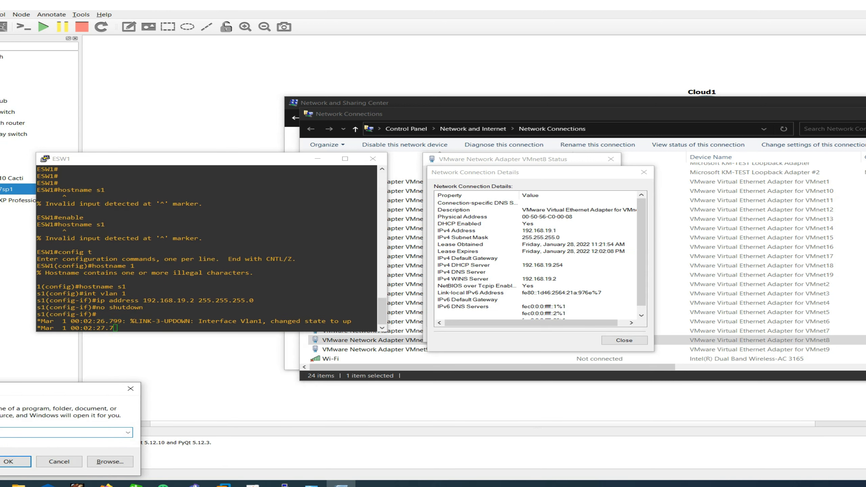
Step: Open Command Prompt and ping the switch at 192.168.19.2
type("cmd")
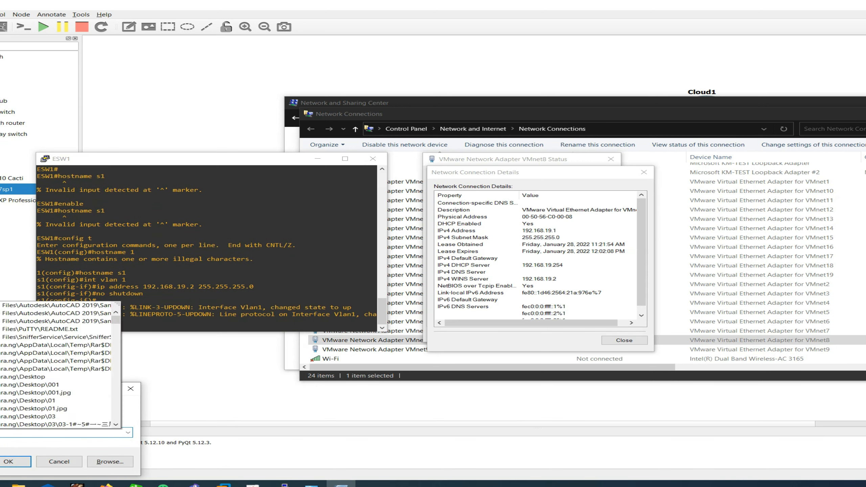
key("Return")
type("ping ")
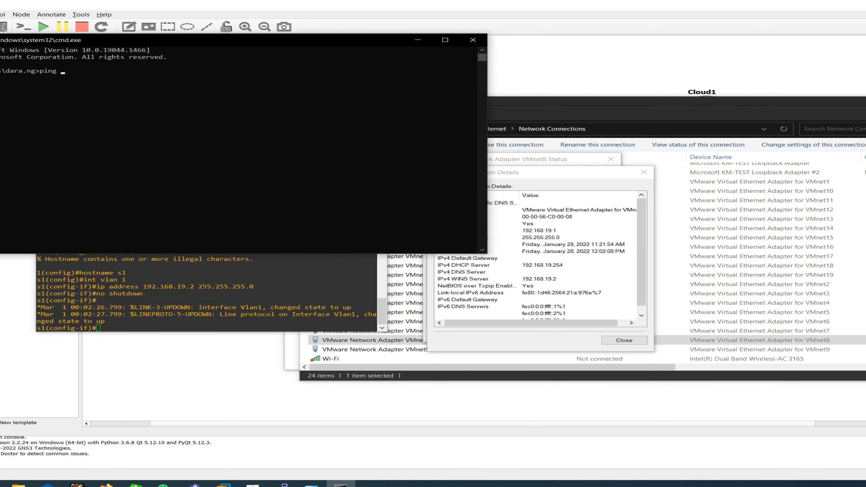
type("192.168.19.2")
key("Return")
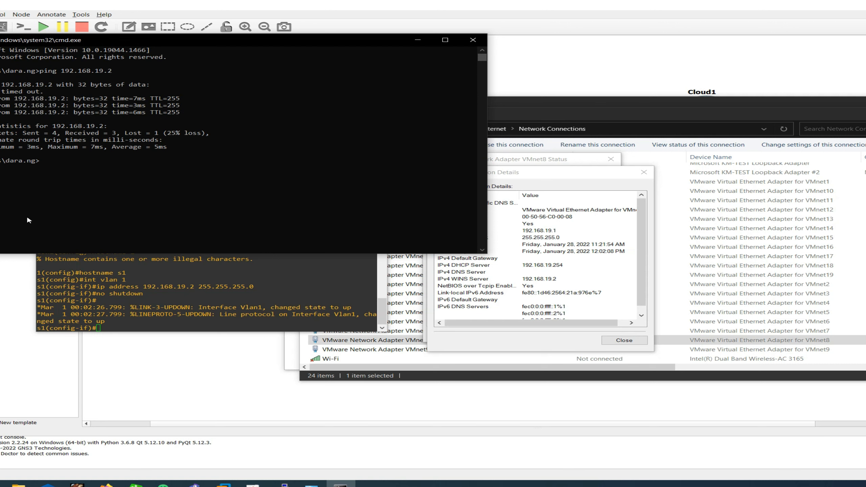
Step: Telnet to 192.168.19.2, which is refused with 'Password required, but none set'
left_click_drag(250, 43, 826, 135)
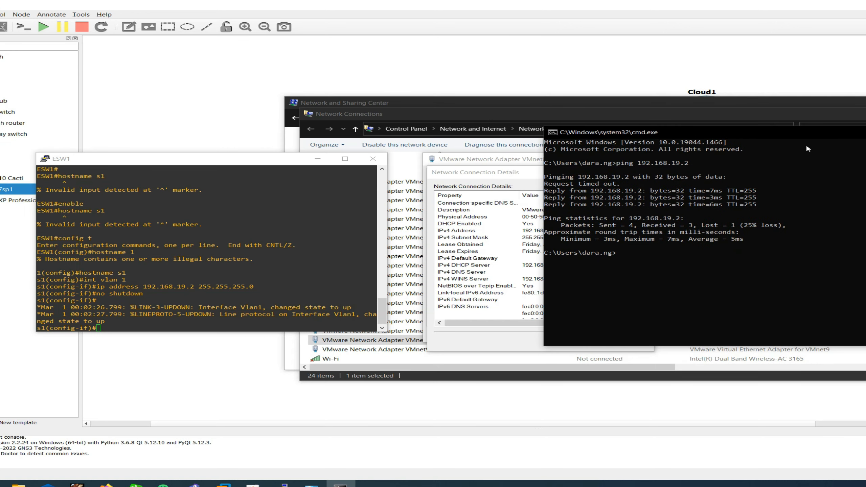
type("telnet 192.168.19.2")
key("Return")
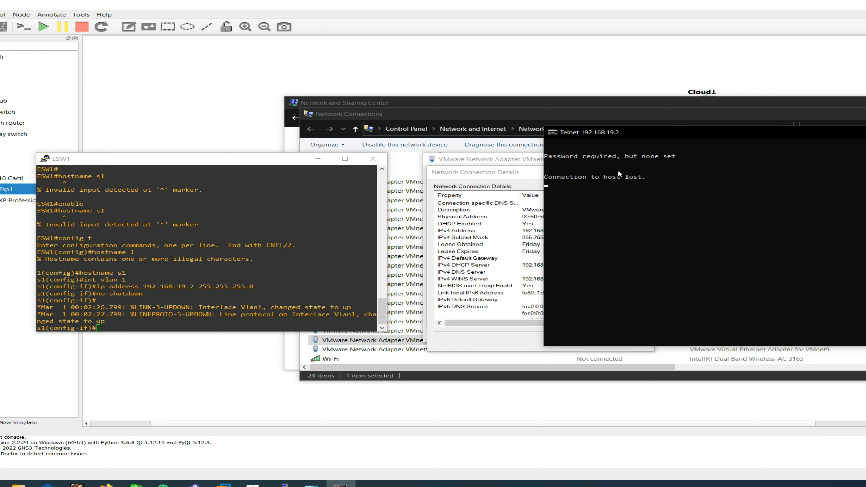
left_click(145, 327)
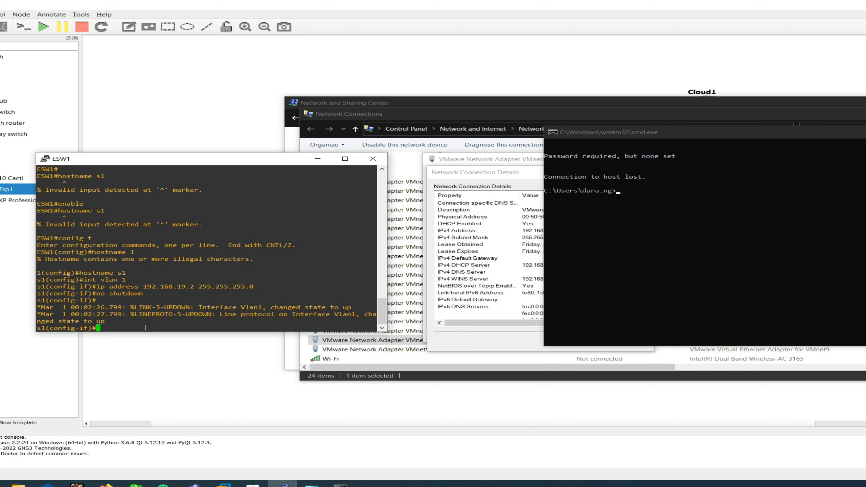
Step: Leave VLAN interface configuration and create local user admin with a password
type("exit")
key("Return")
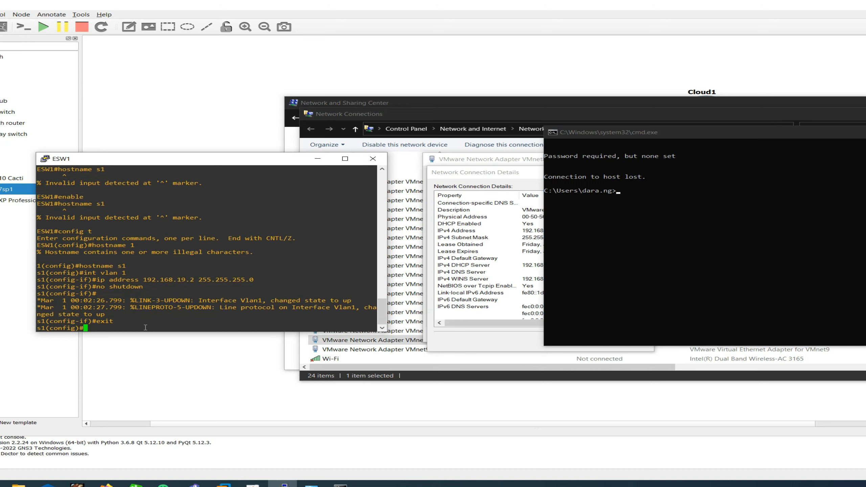
type("username ")
type("admin")
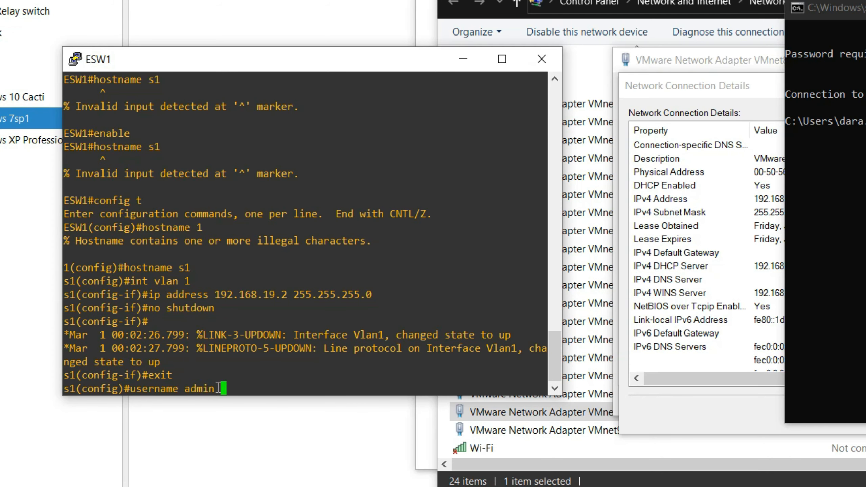
type("password")
type("passwor")
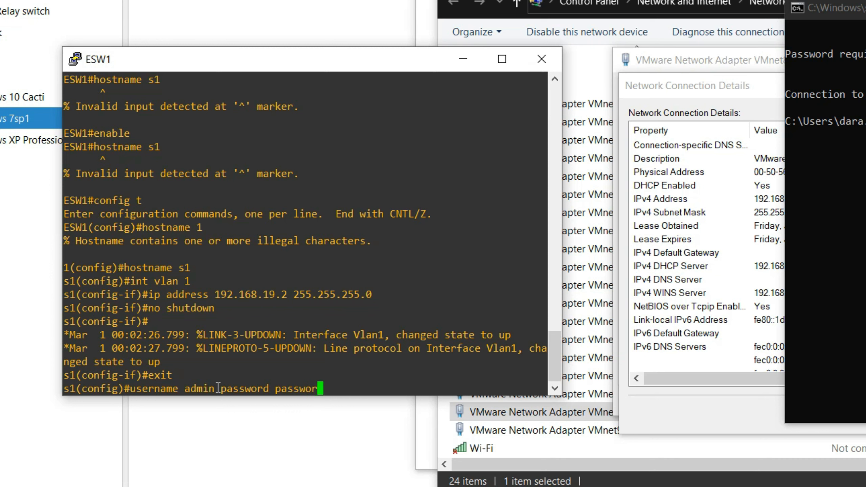
type("d")
type("@123")
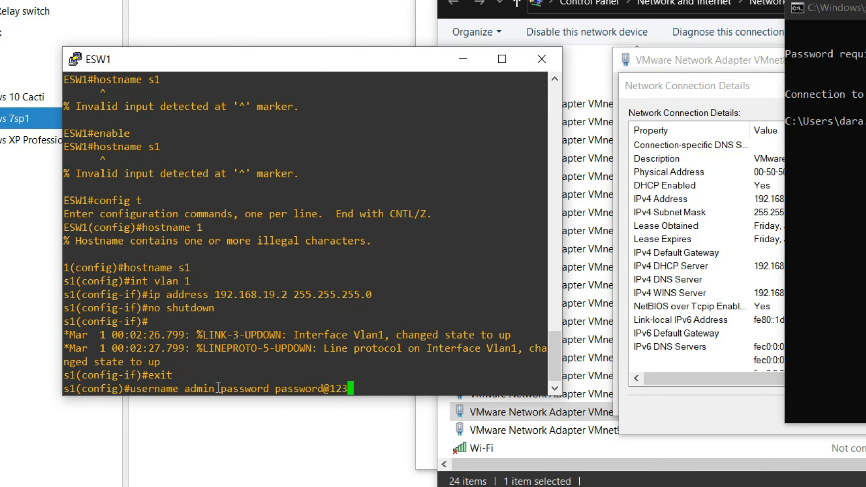
key("Return")
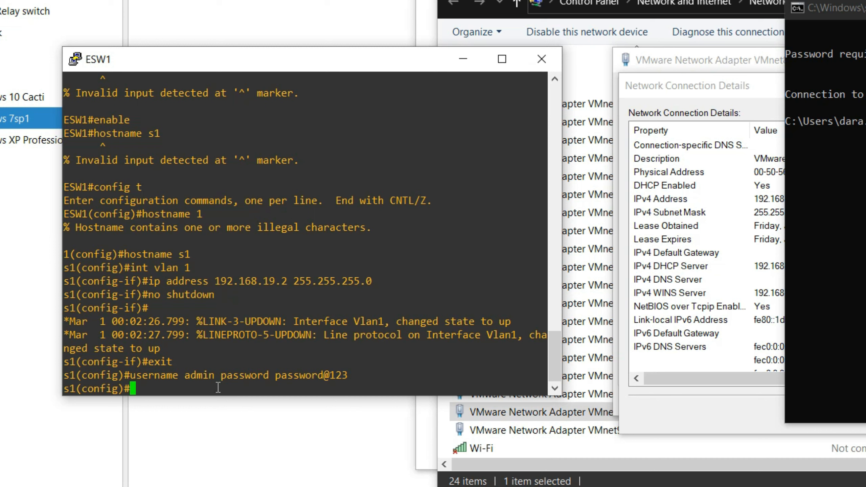
Step: After a failed 'enable vty line' attempt, enter configuration for line vty 0 1
type("enable vty line")
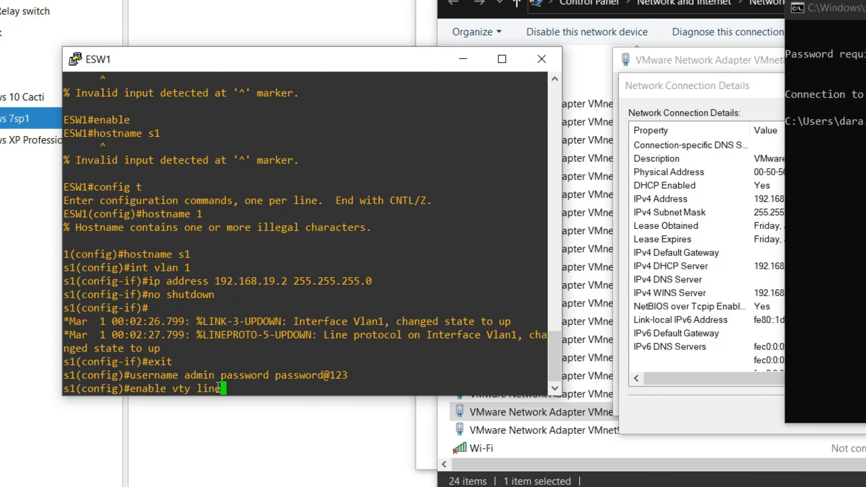
key("Return")
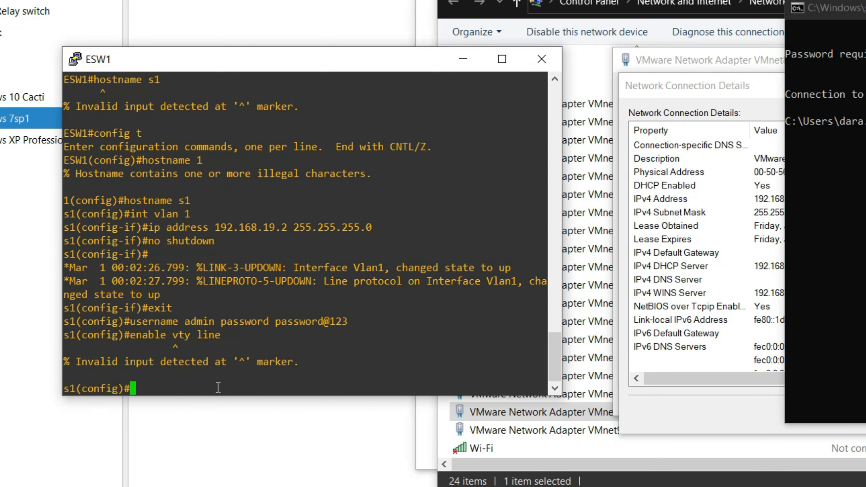
key("Up")
key("Up")
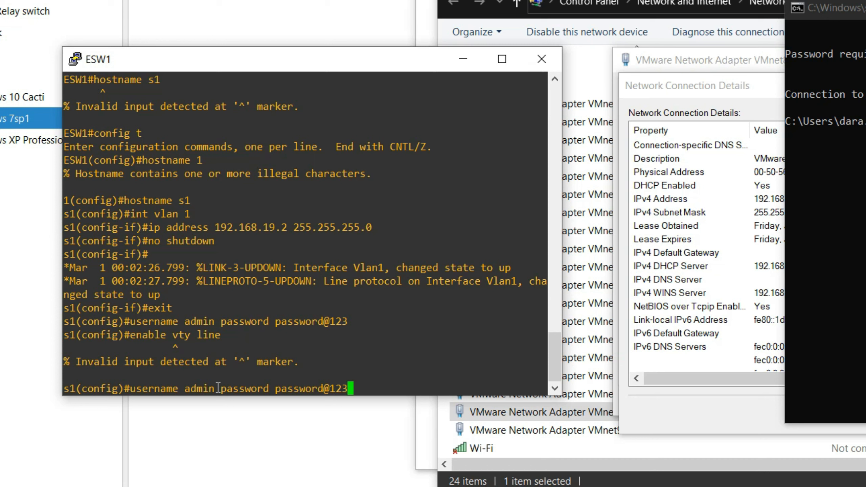
key("BackSpace")
key("BackSpace")
key("BackSpace")
key("BackSpace")
key("BackSpace")
key("BackSpace")
key("BackSpace")
key("BackSpace")
key("BackSpace")
key("BackSpace")
key("BackSpace")
key("BackSpace")
key("BackSpace")
key("BackSpace")
key("BackSpace")
key("BackSpace")
key("BackSpace")
key("BackSpace")
key("BackSpace")
key("BackSpace")
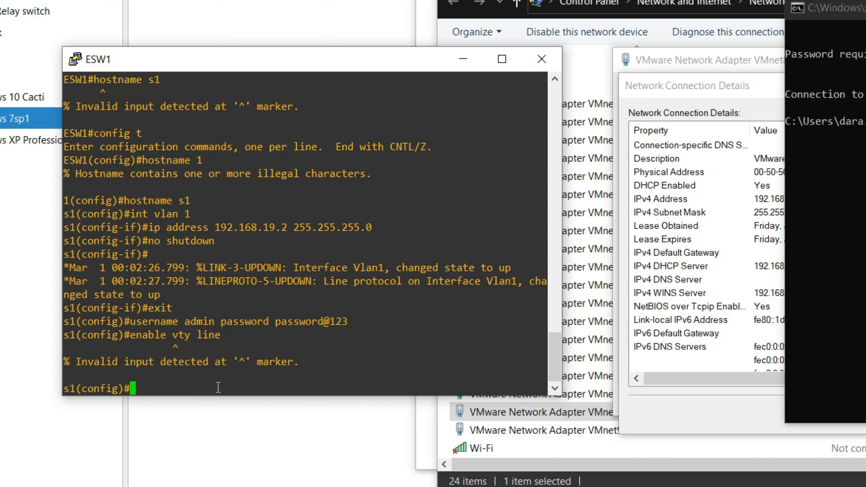
type("line vty 0 1")
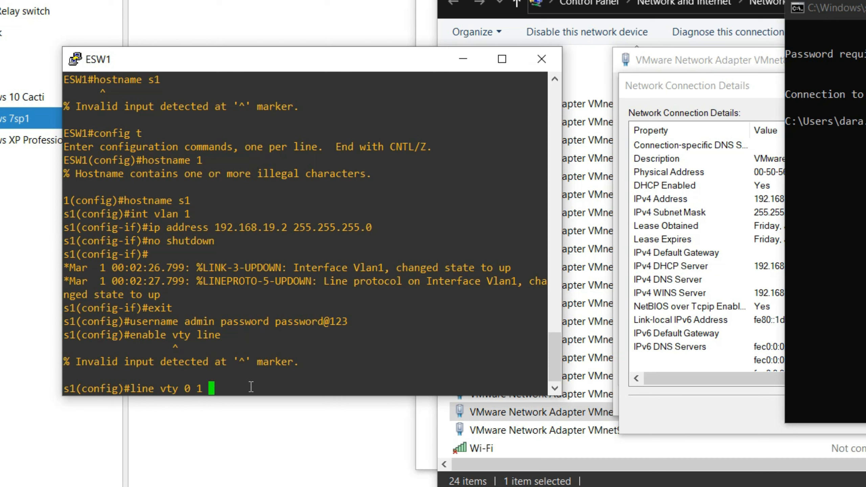
key("Return")
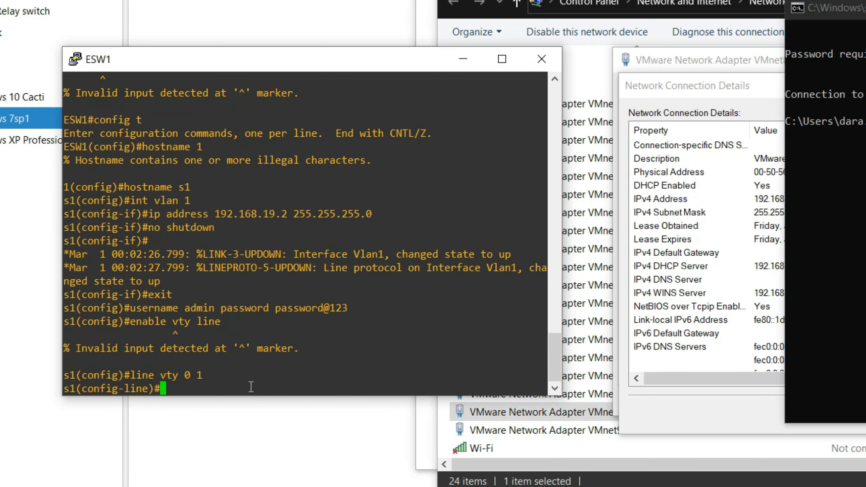
Step: Apply login local to the VTY lines, fixing the 'loacl' typo
type("login loacl")
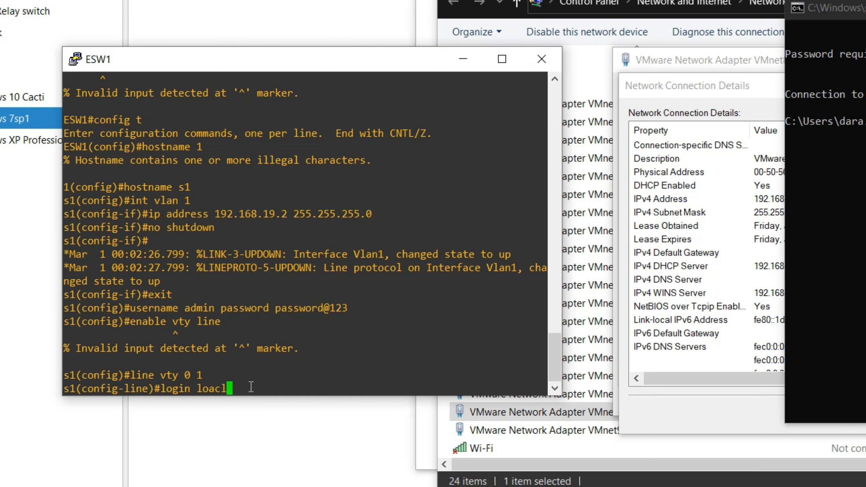
key("Return")
key("Up")
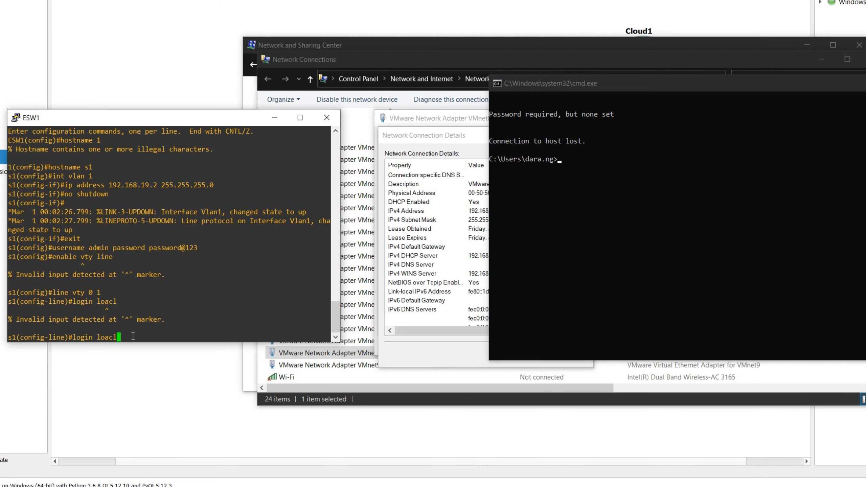
key("Left")
key("Left")
key("Left")
key("Delete")
key("Right")
type("a")
key("Return")
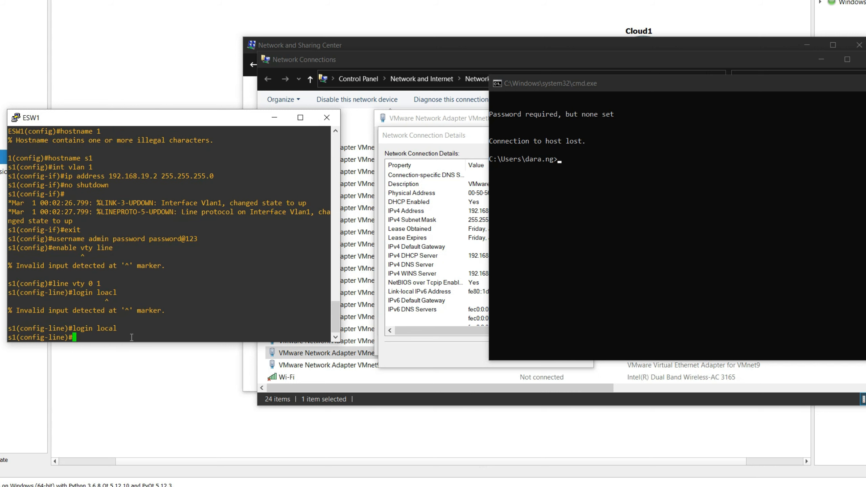
Step: Rerun telnet 192.168.19.2 and log in to s1 as the local admin user
left_click(610, 247)
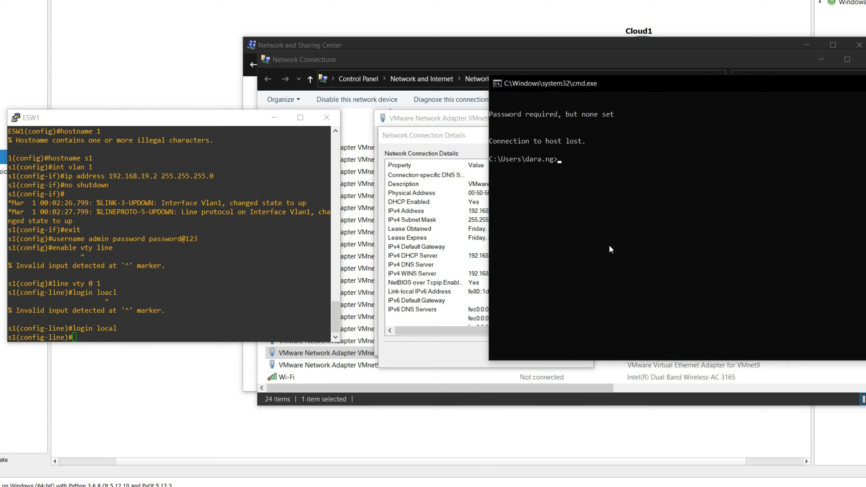
key("Up")
key("Return")
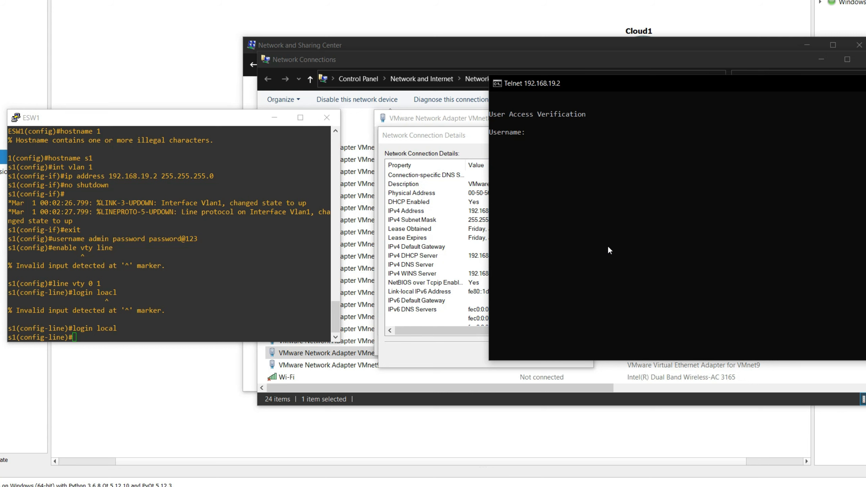
type("admin")
key("Return")
key("Return")
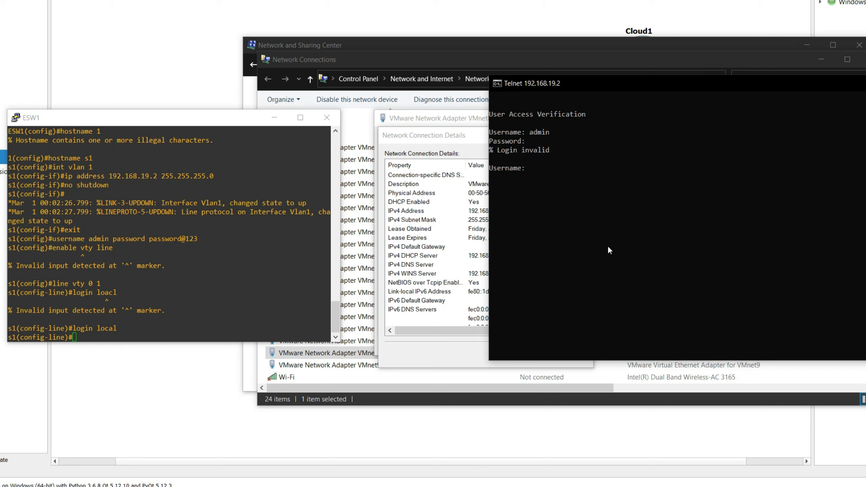
type("admin")
key("Return")
key("Return")
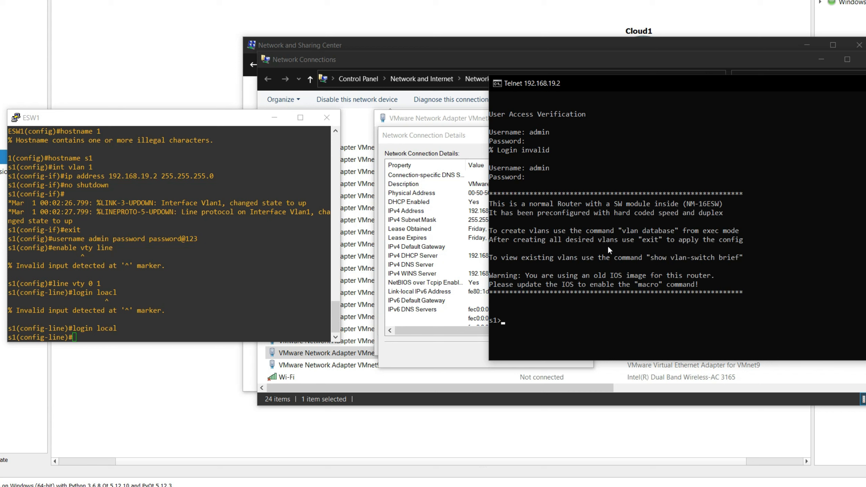
Step: Try enable over telnet, which returns '% No password set'
type("enable")
key("Return")
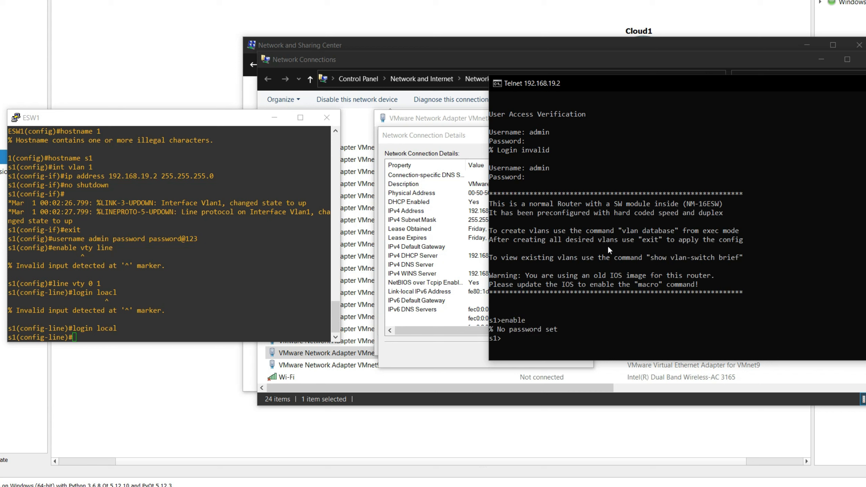
left_click(163, 319)
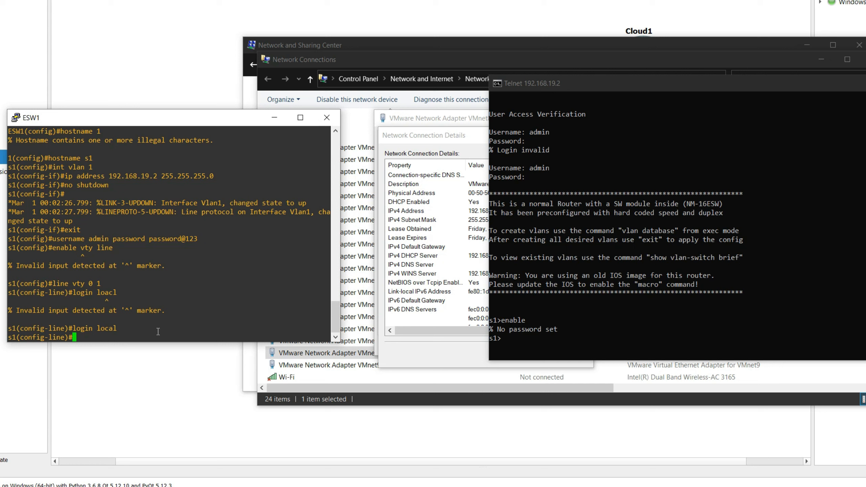
Step: Exit line configuration and set an enable secret password on switch s1
type("exit")
key("Return")
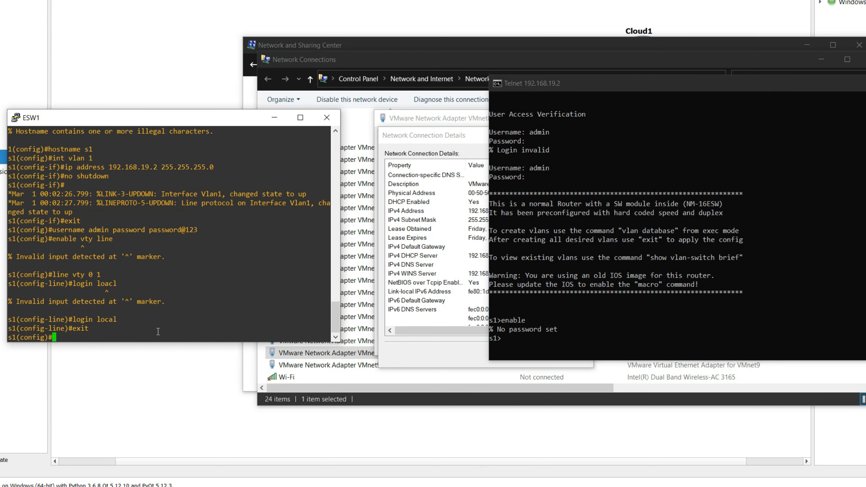
type("enable secret pass@123")
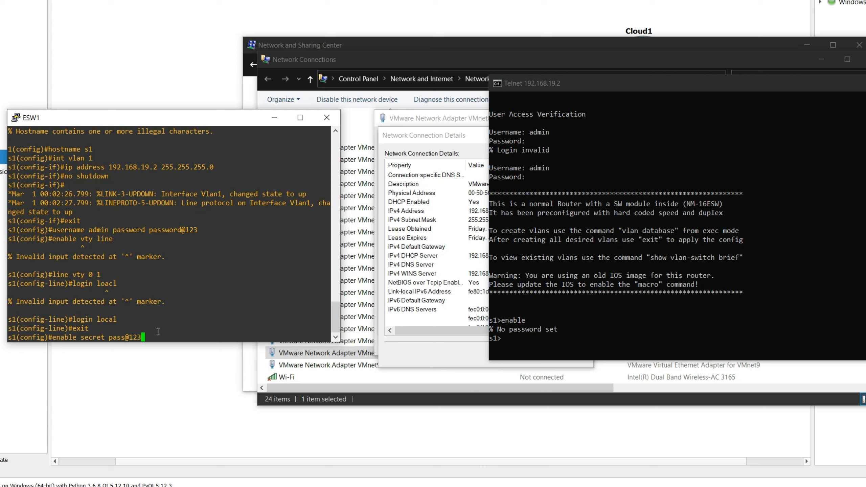
key("Return")
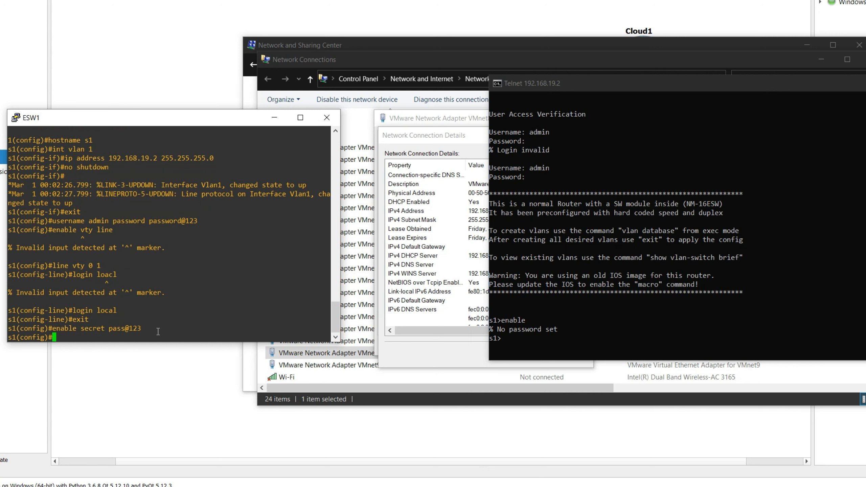
type("e")
key("BackSpace")
Step: Enter privileged mode on s1 with the enable secret, correcting the misspelled enable command
left_click(544, 345)
key("Return")
type("enal")
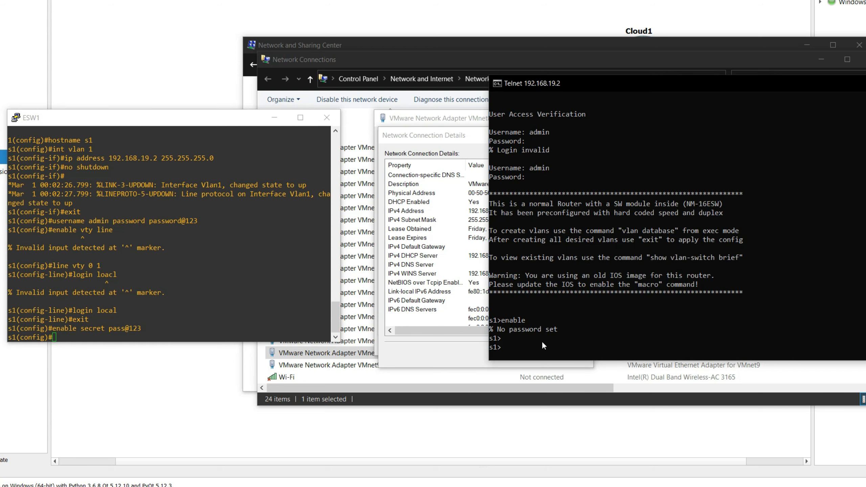
type("be")
key("Return")
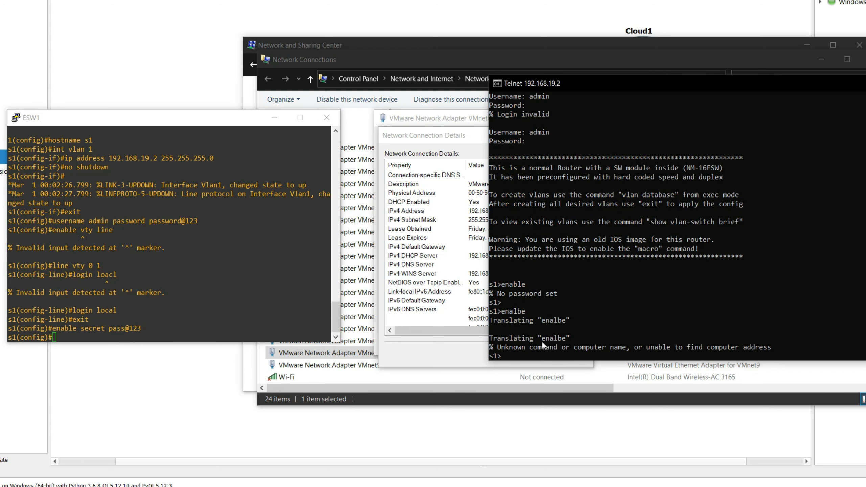
type("enalbe")
key("BackSpace")
key("BackSpace")
key("BackSpace")
type("nable")
key("Return")
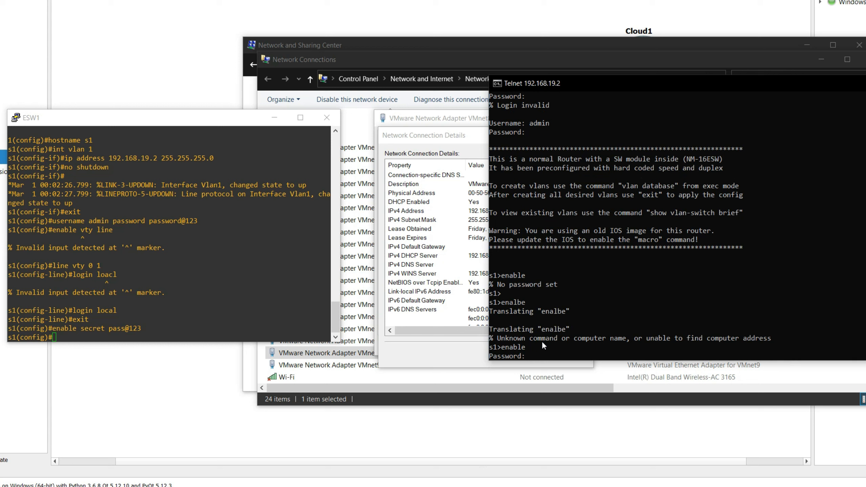
key("Return")
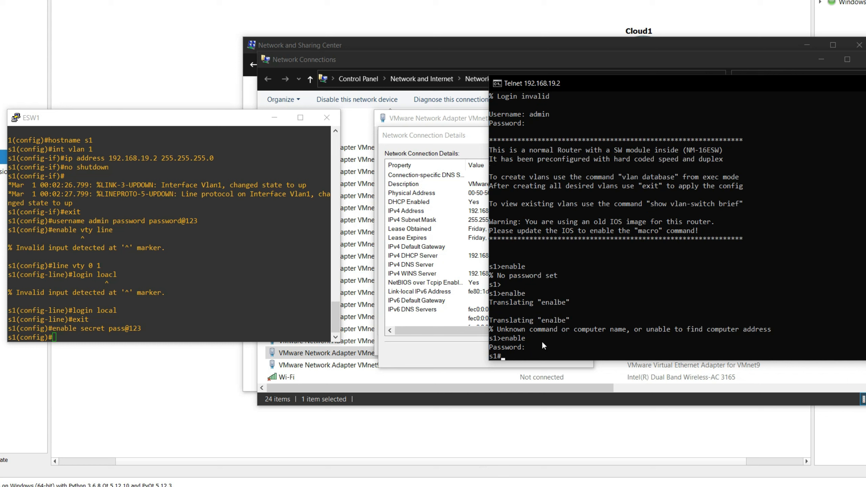
Step: Enter config t, save the switch configuration with do write, and exit twice to end telnet
type("config t")
key("Return")
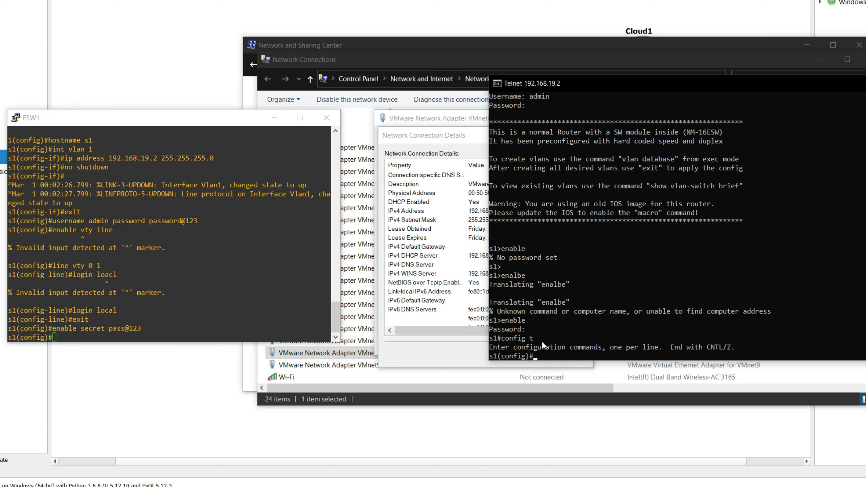
key("Return")
key("Return")
key("Return")
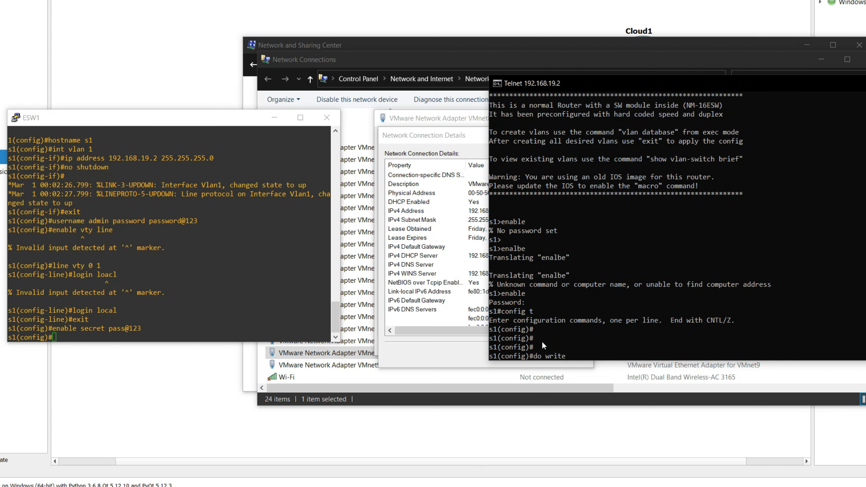
key("Return")
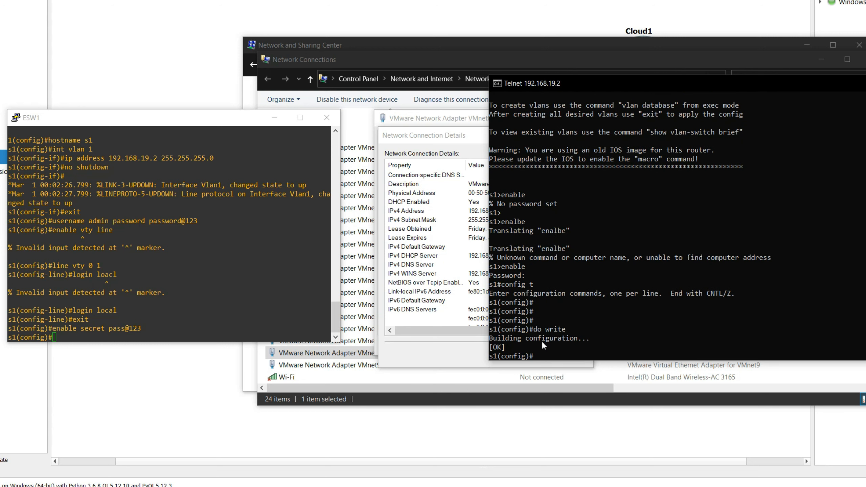
type("exit")
key("Return")
type("exit")
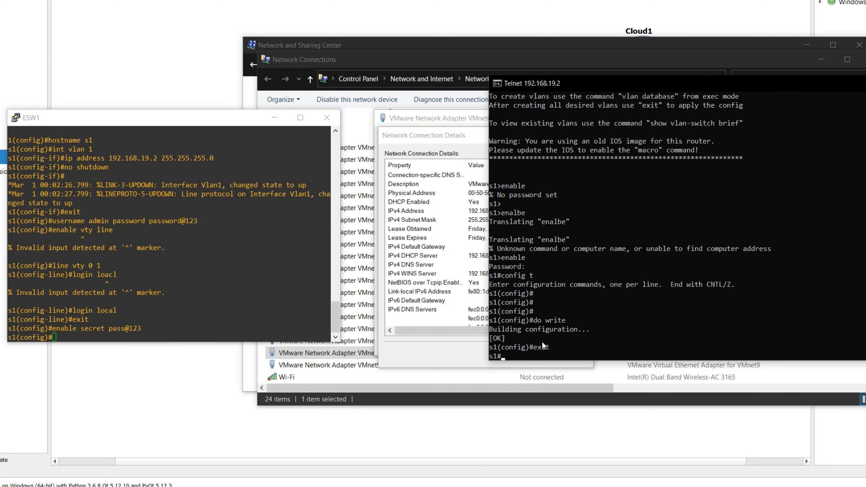
key("Return")
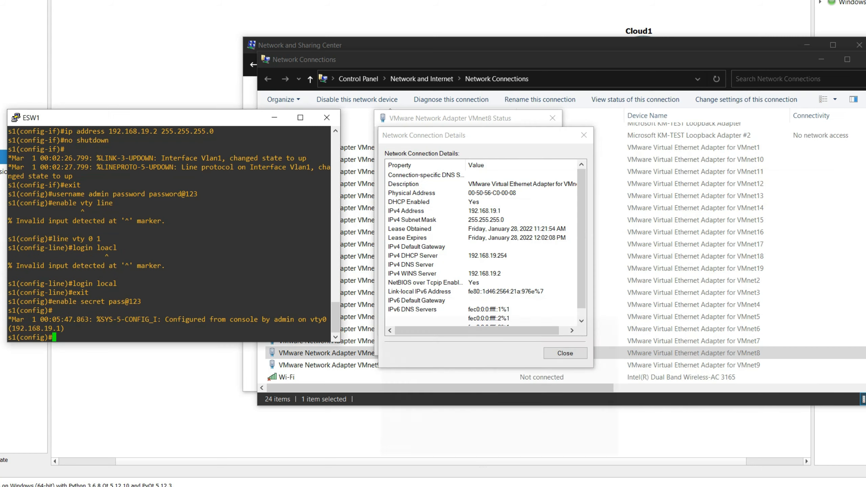
Step: Clear the desktop by minimizing or closing the network, GNS3 and ESW1 console windows
left_click(821, 59)
left_click(807, 45)
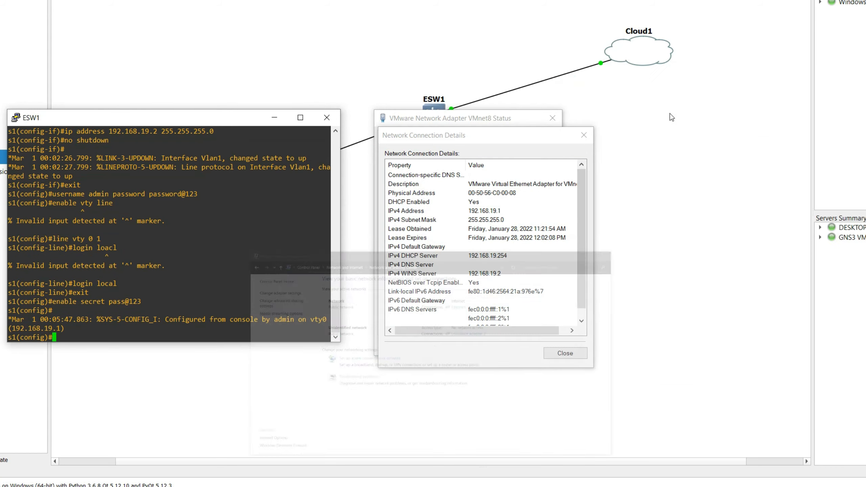
left_click(584, 135)
left_click(865, 1)
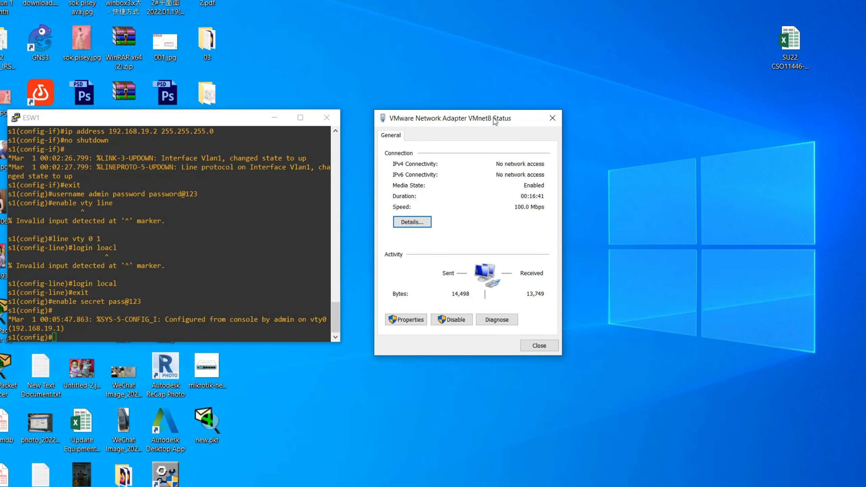
left_click(275, 119)
left_click(549, 119)
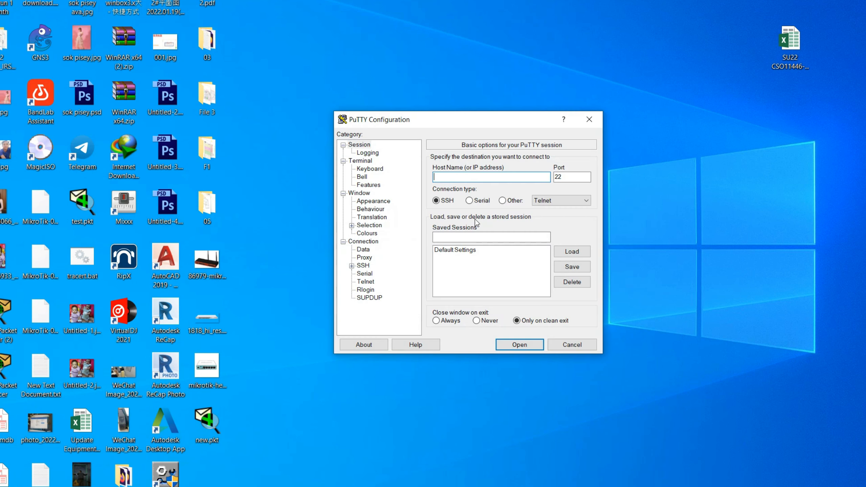
Step: Connect PuTTY to 192.168.19.2 via Telnet on port 23 after a refused first attempt
type("192.168.19.2")
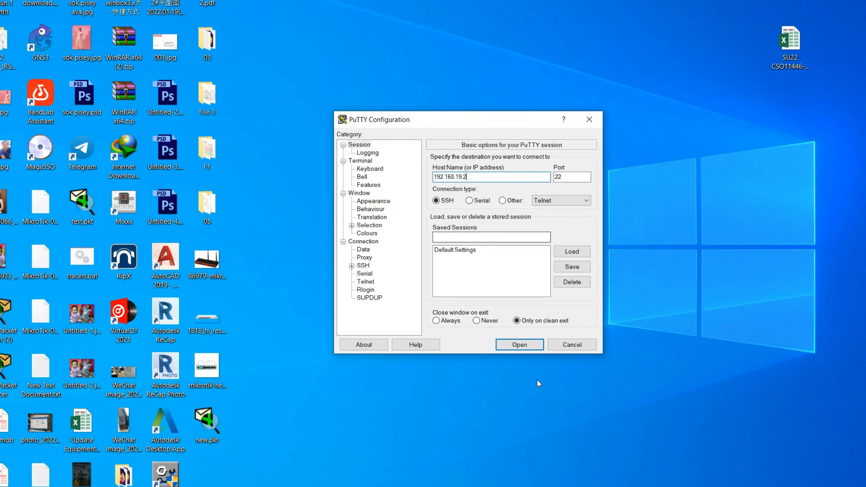
left_click(526, 347)
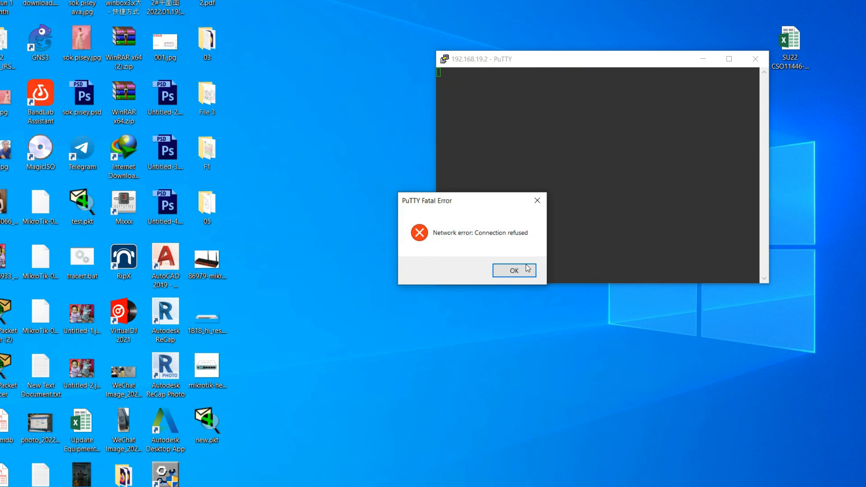
left_click(528, 269)
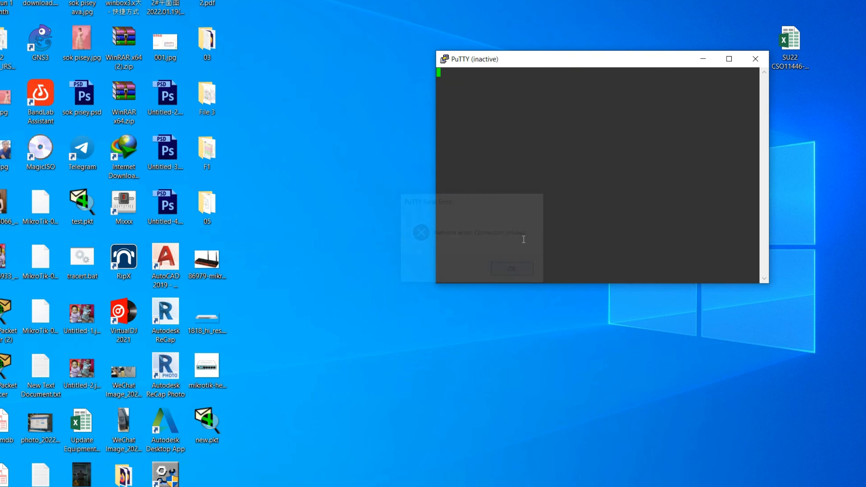
left_click(755, 59)
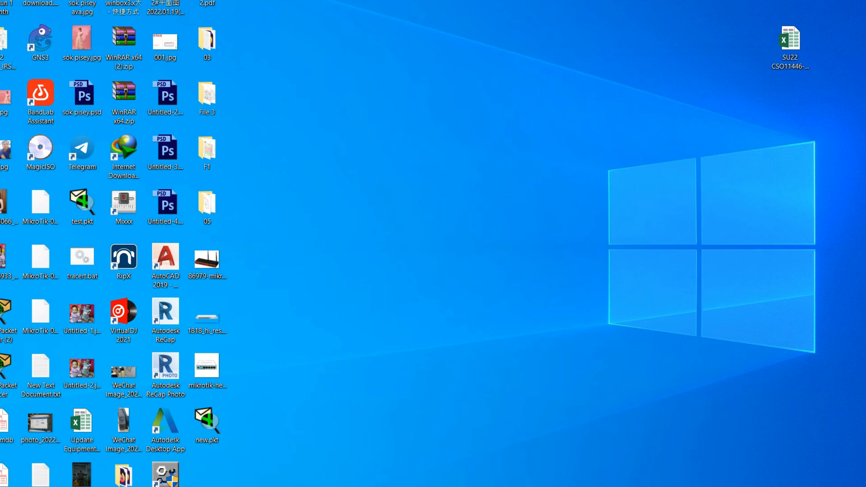
type("1")
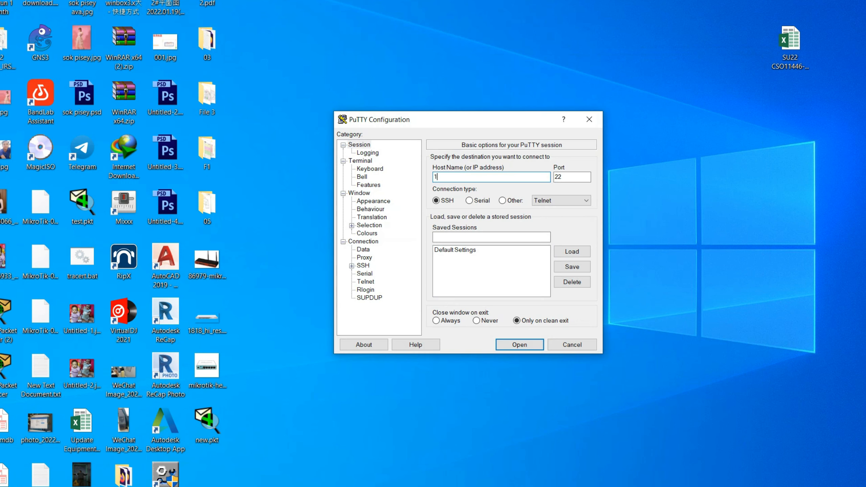
type("92.168.19.2")
left_click(510, 202)
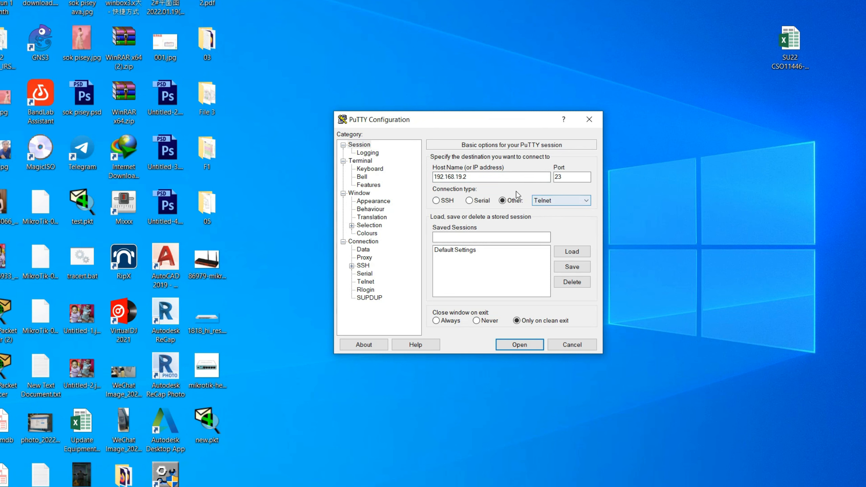
left_click(529, 348)
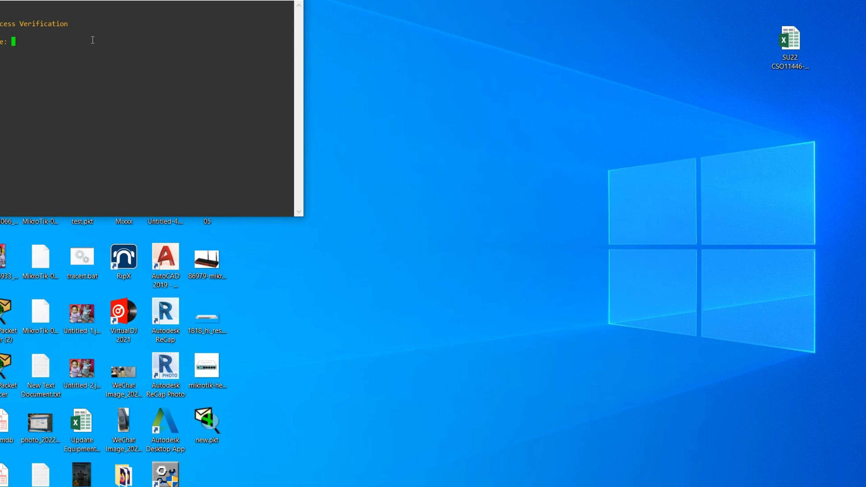
Step: Log in to s1 as admin with its password and reach privileged mode with the secret
left_click_drag(95, 1, 500, 103)
type("admin")
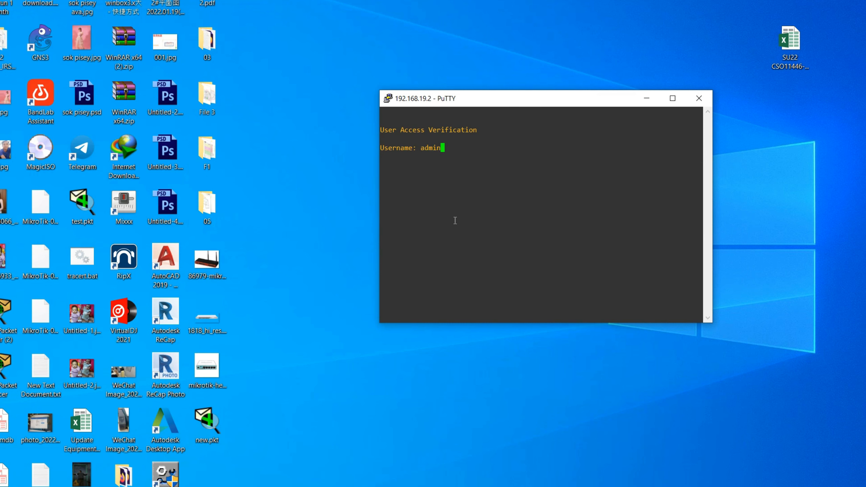
key("Return")
key("Return")
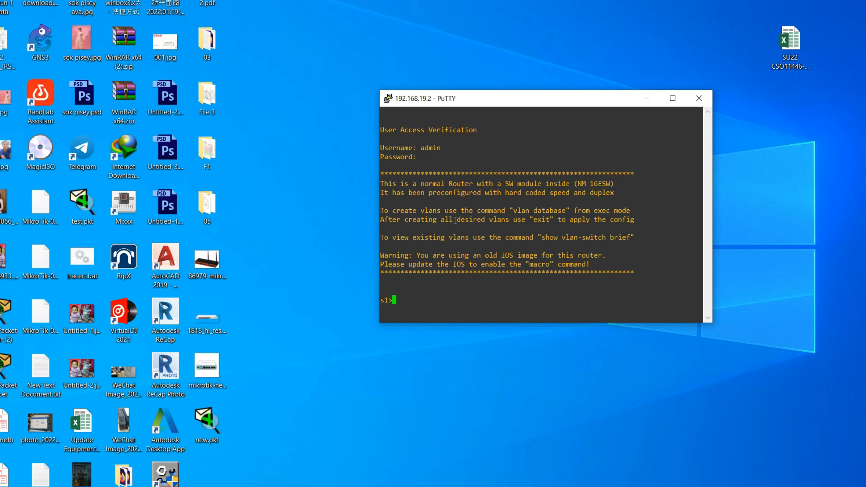
key("Return")
key("Return")
type("enable")
key("Return")
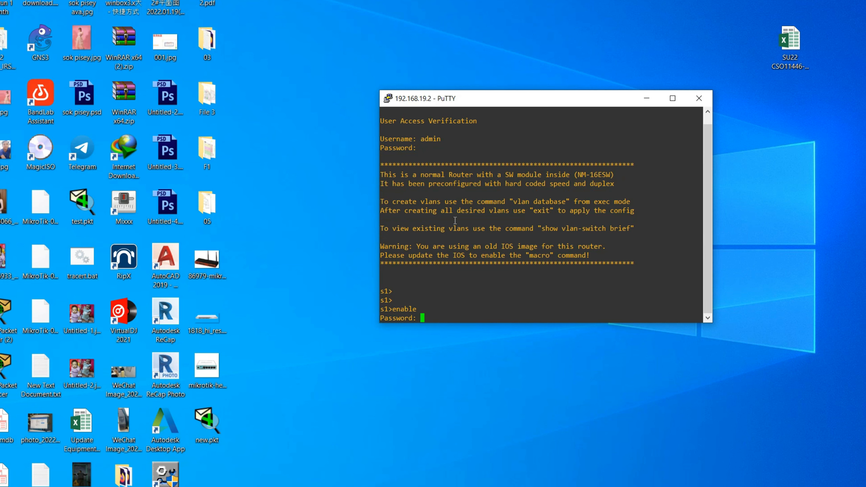
key("Return")
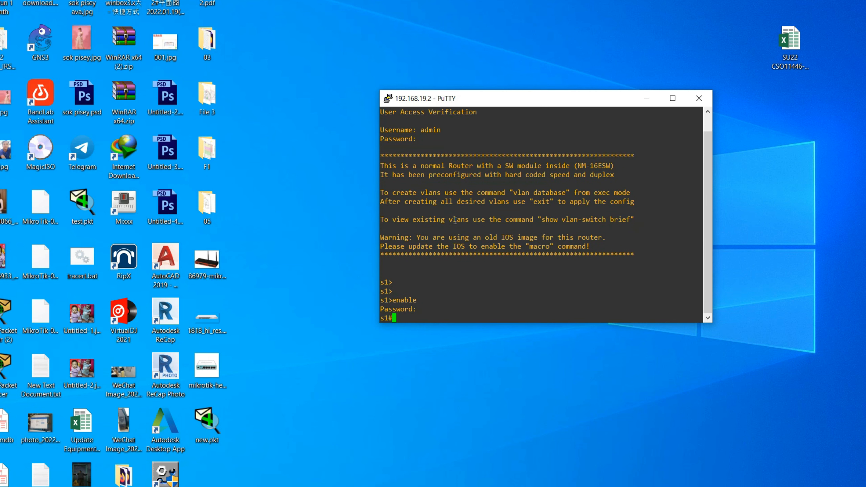
Step: Run show vlan and show run, paging through the running configuration in a maximized terminal
type("show vlan")
key("Return")
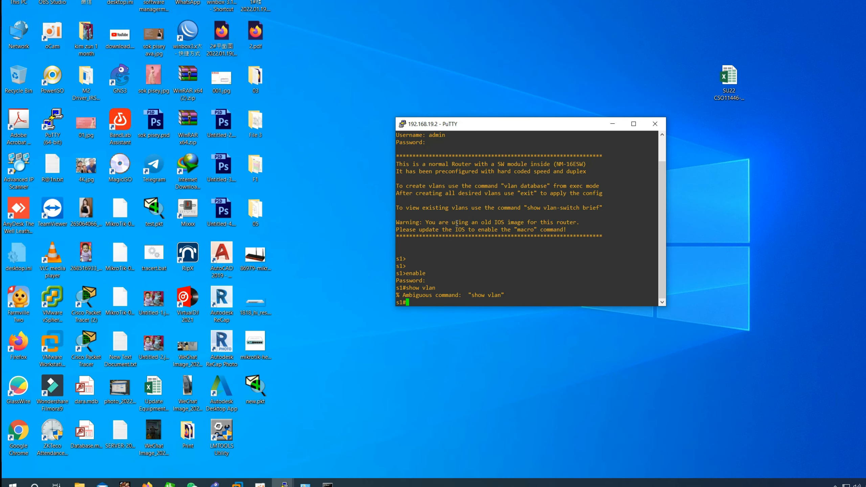
type("show run")
key("Return")
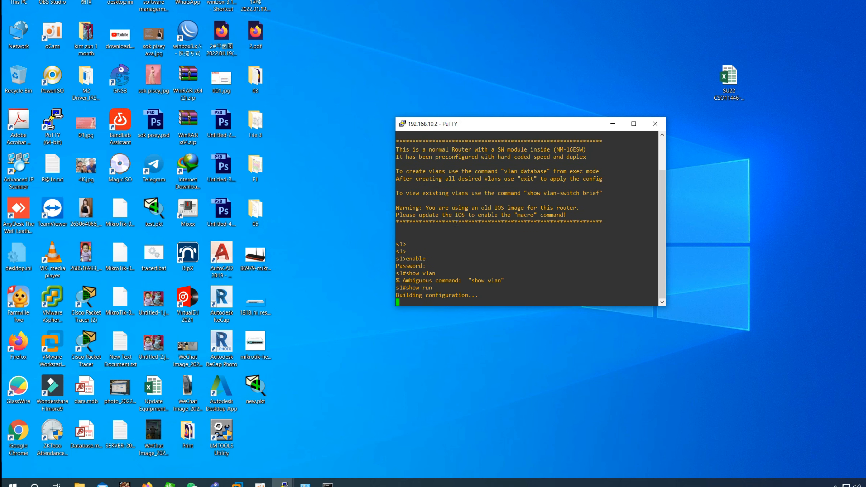
left_click(634, 123)
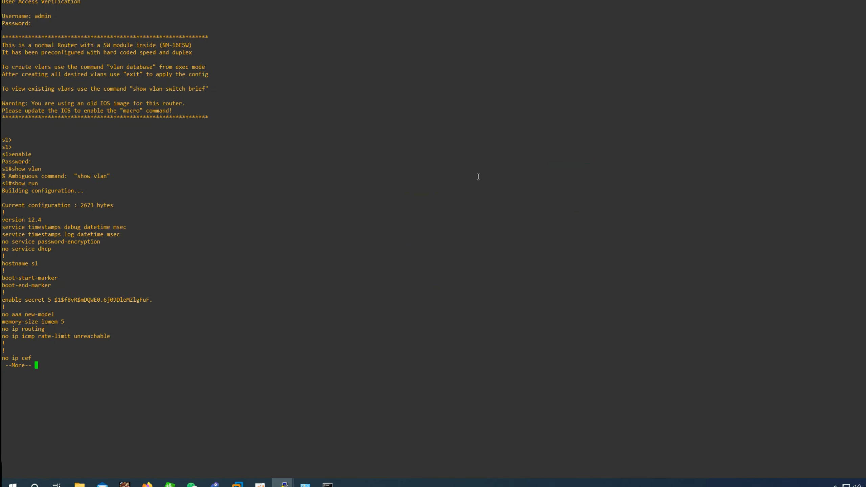
key("Return")
key("Return")
key("Return")
key("Return")
key("Return")
key("Return")
key("Return")
key("Return")
key("Return")
key("Return")
key("Return")
key("Return")
key("Return")
key("Return")
key("Return")
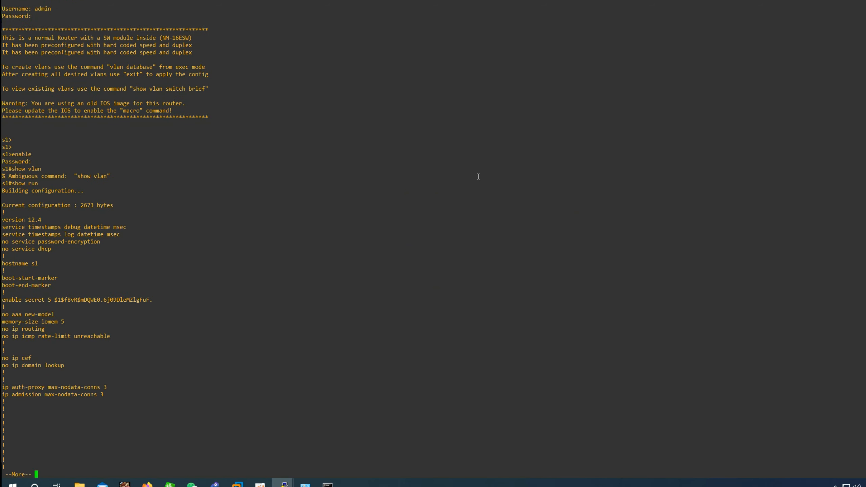
key("Return")
key("Return")
key("Return")
key("Return")
key("Return")
key("Return")
key("Return")
key("Return")
key("Return")
key("Return")
key("Return")
key("Return")
key("Return")
key("Return")
key("Return")
key("Return")
key("Return")
key("Return")
key("Return")
key("Return")
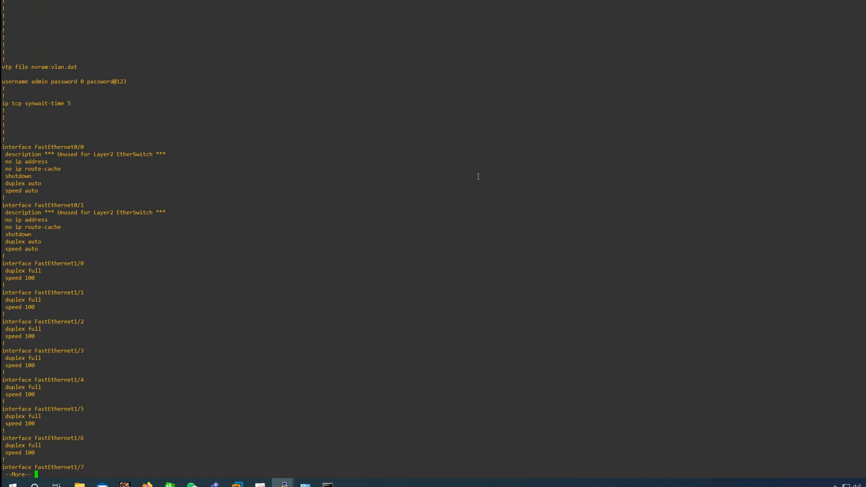
key("Return")
key("Return")
key("Return")
key("Return")
key("Return")
key("Return")
key("Return")
key("Return")
key("Return")
key("Return")
key("Return")
key("Return")
key("Return")
key("Return")
key("Return")
key("Return")
key("Return")
key("Return")
key("Return")
key("Return")
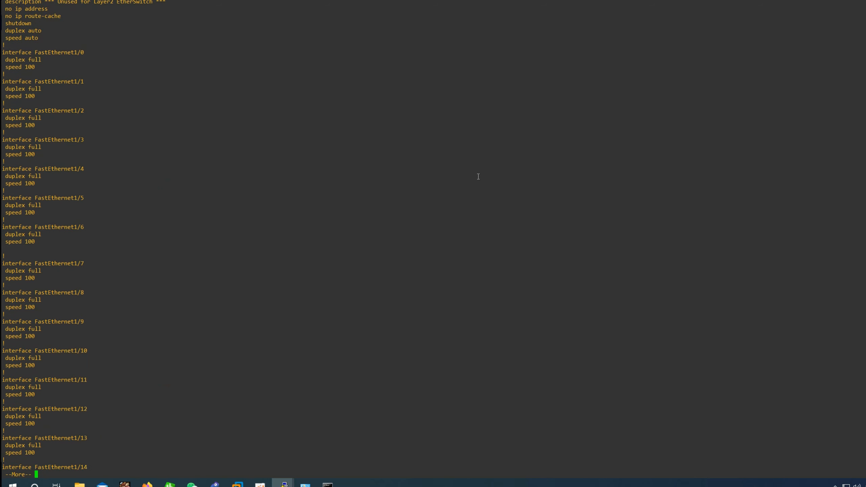
key("Return")
key("Return")
key("Return")
key("Return")
key("Return")
key("Return")
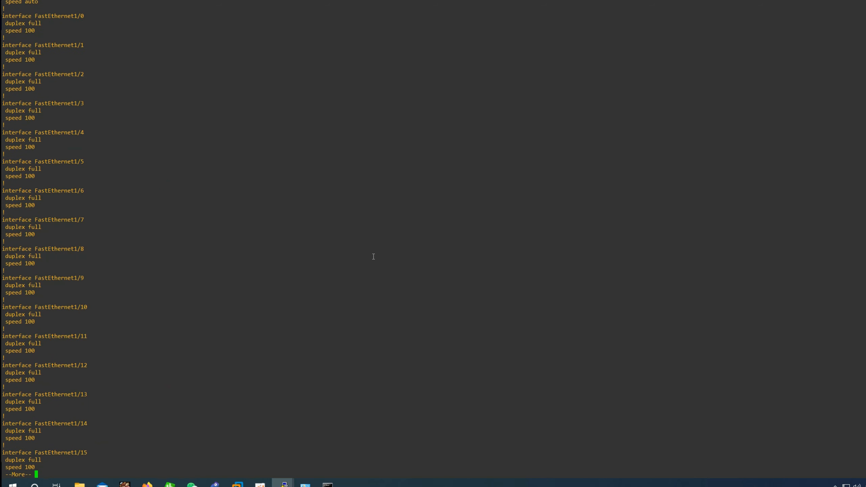
left_click(215, 483)
Step: Move ESW1 and its label higher, and shift Windows7sp1-1 left and down on the canvas
left_click_drag(440, 153, 441, 140)
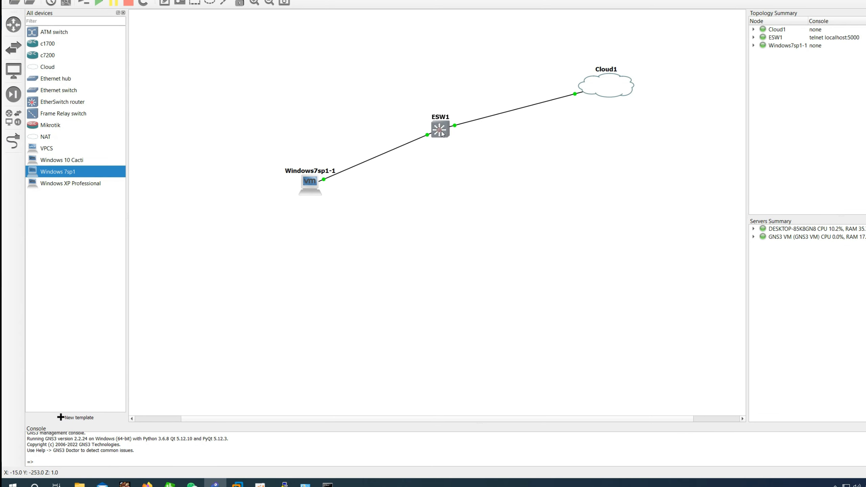
left_click(67, 105)
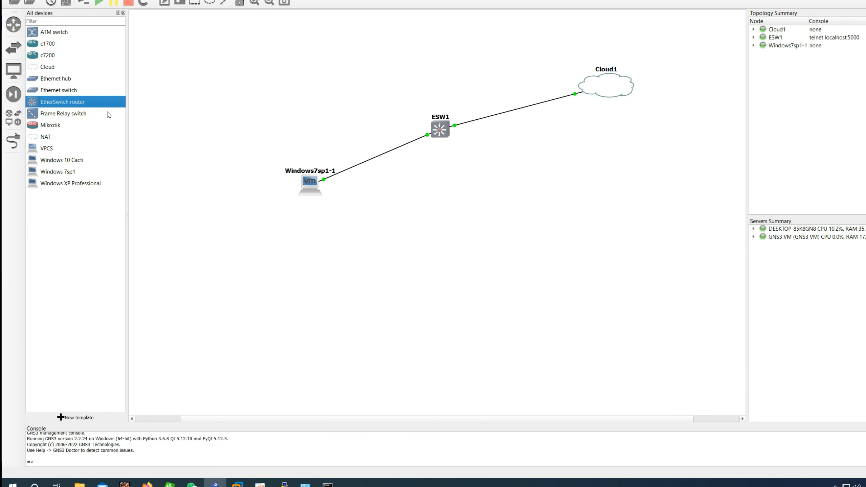
left_click_drag(447, 121, 447, 122)
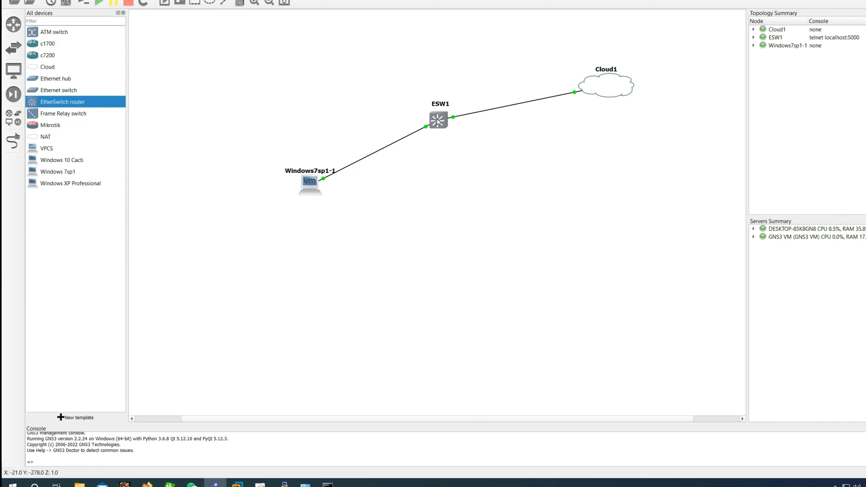
left_click(260, 483)
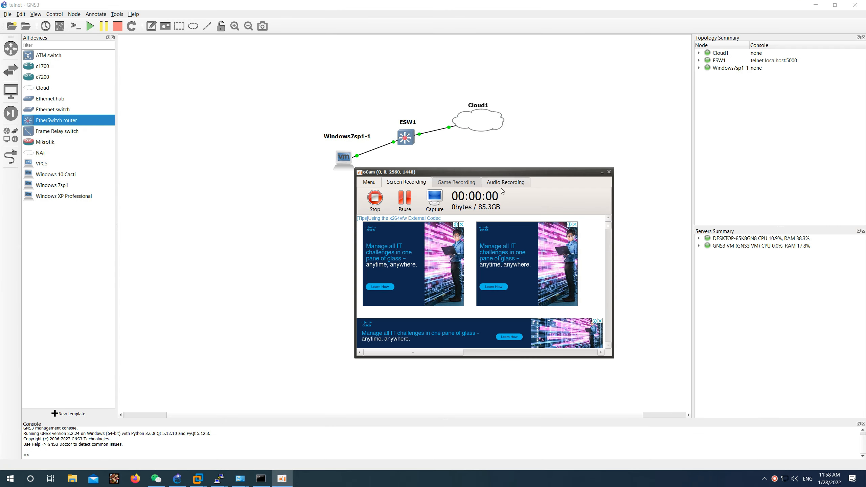
left_click_drag(500, 172, 697, 172)
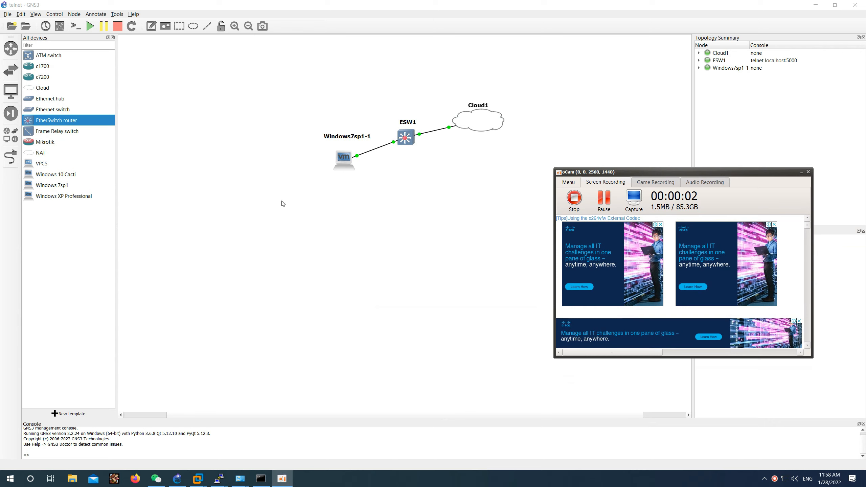
left_click(323, 185)
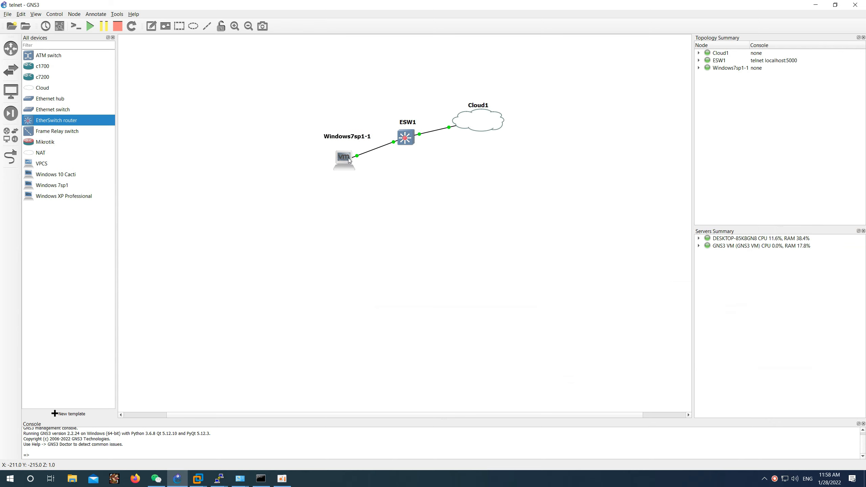
mouse_move(348, 158)
left_mouse_down()
mouse_move(334, 173)
mouse_move(334, 165)
left_mouse_up()
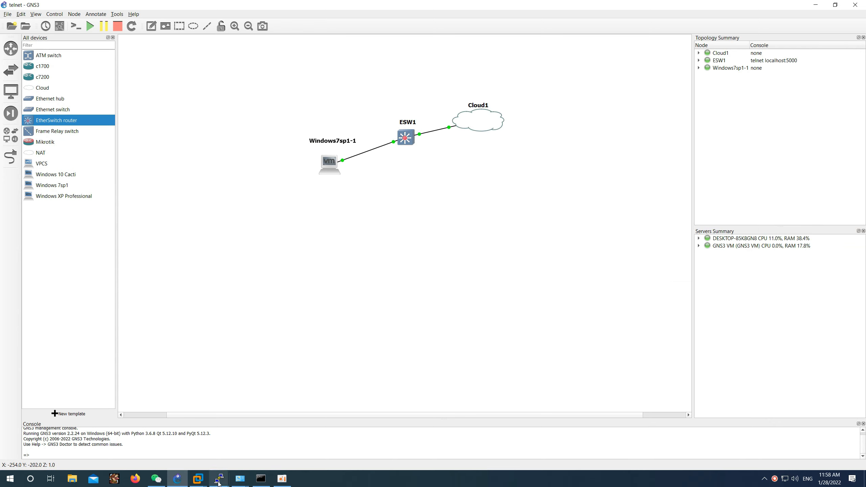
Step: Run ipconfig in the Windows 7 VM, showing IPv4 192.168.19.129 with gateway 192.168.19.2
mouse_move(198, 479)
left_click(230, 439)
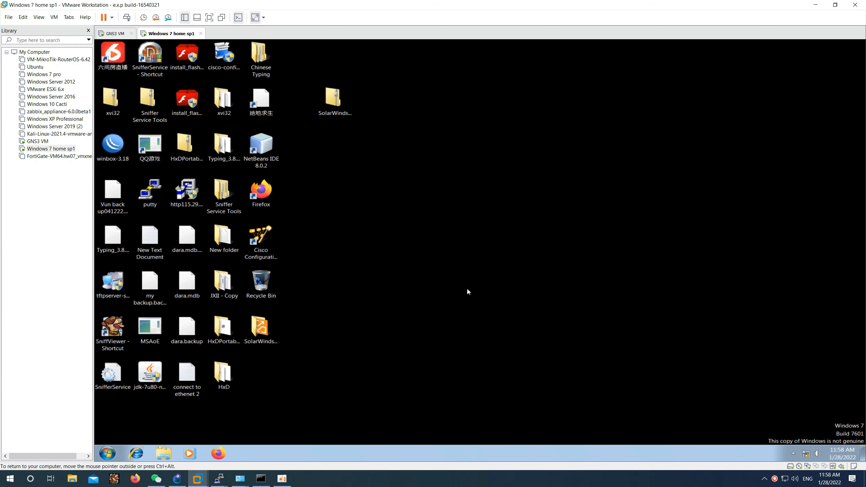
key("super+r")
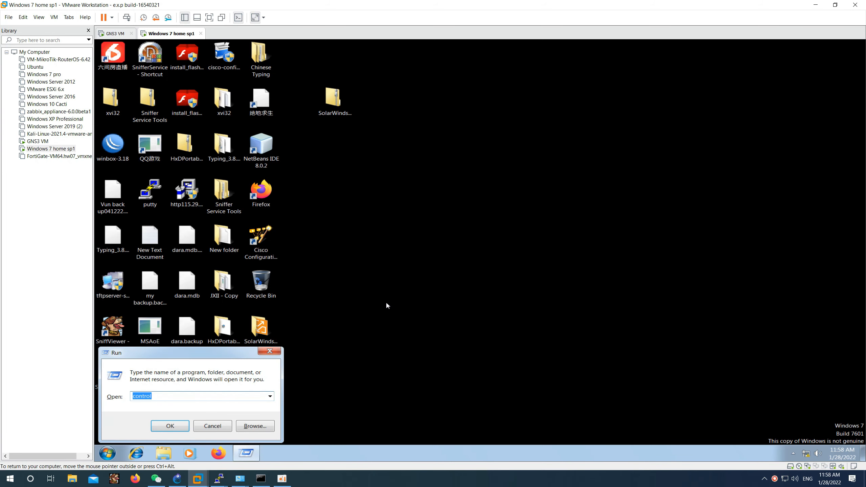
key("Return")
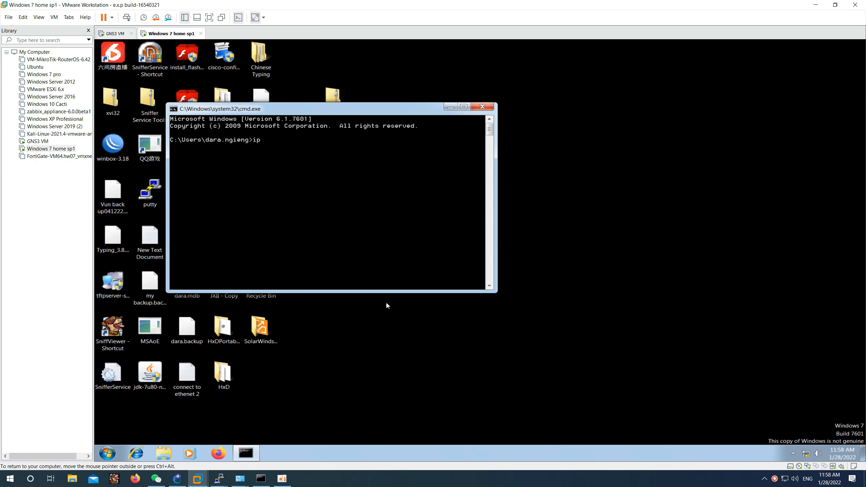
type("ipconfig")
key("Return")
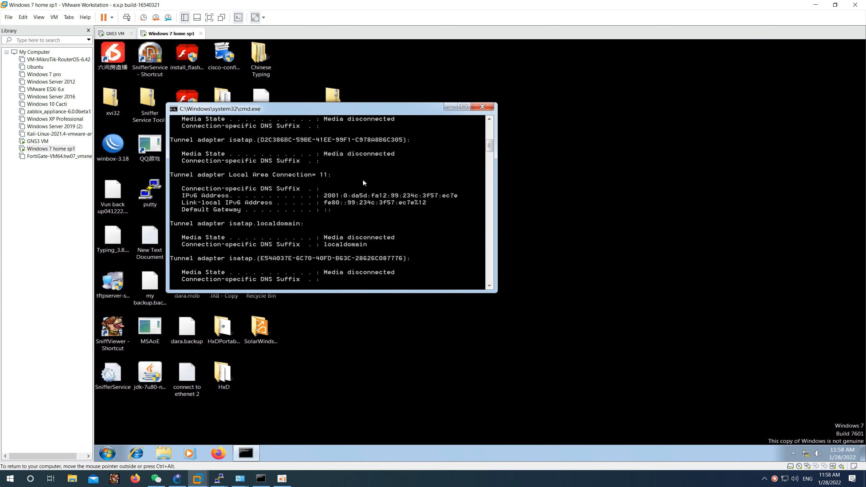
scroll(363, 181, "up", 3)
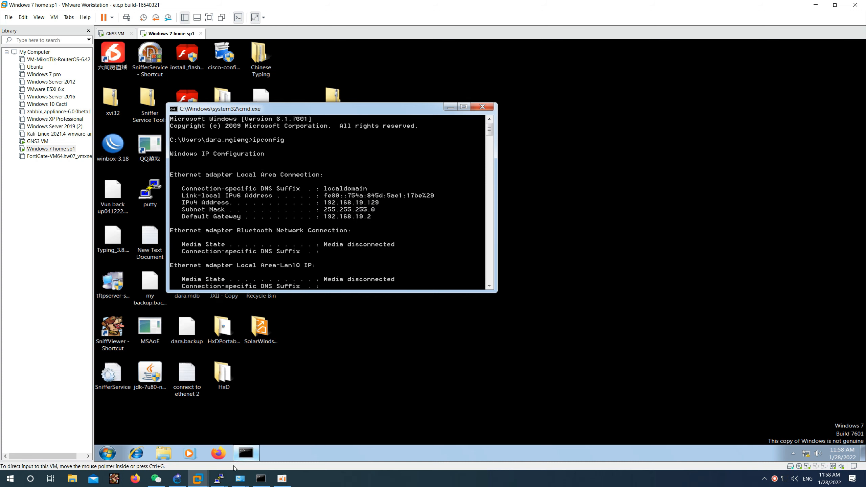
key("super+r")
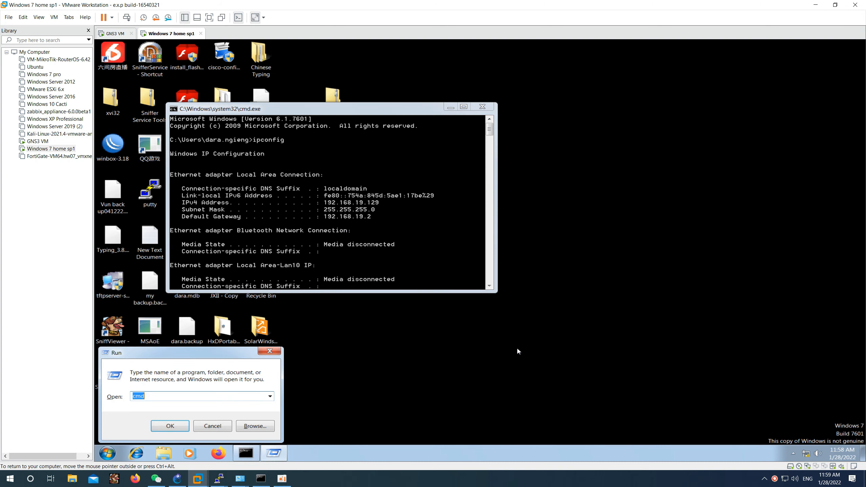
Step: Reach the VM's Network Connections list through Control Panel's Network and Sharing Center
type("contro")
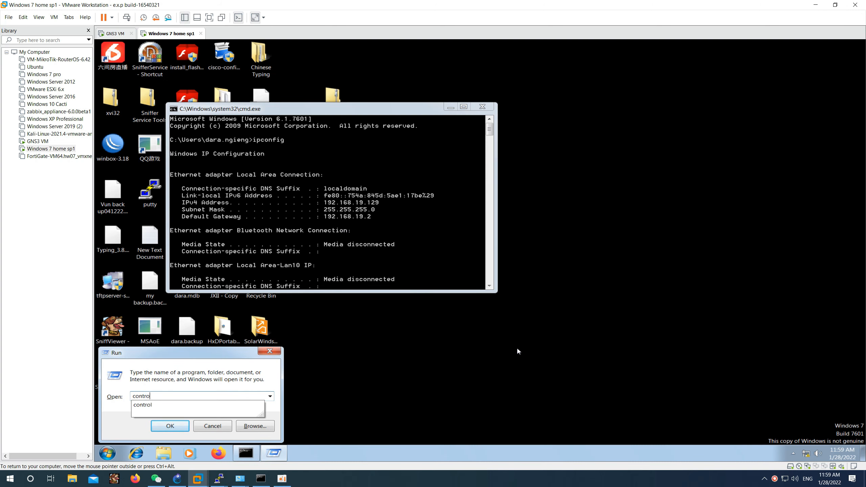
type("l")
key("Return")
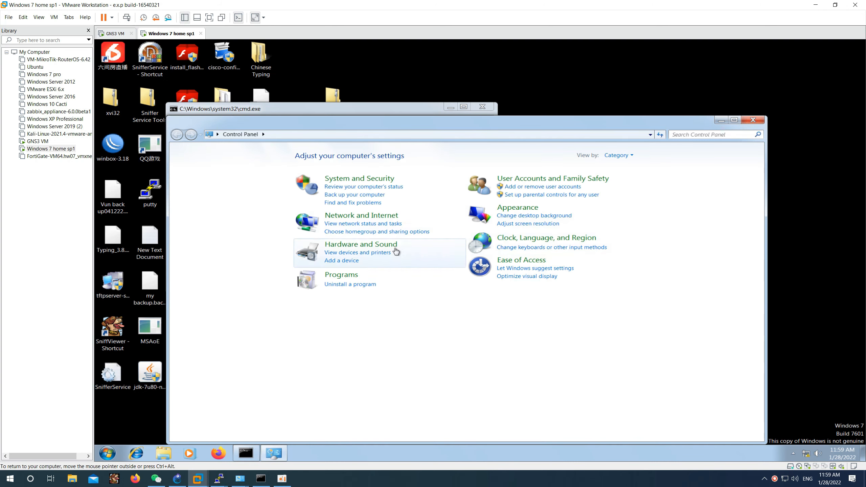
left_click(359, 215)
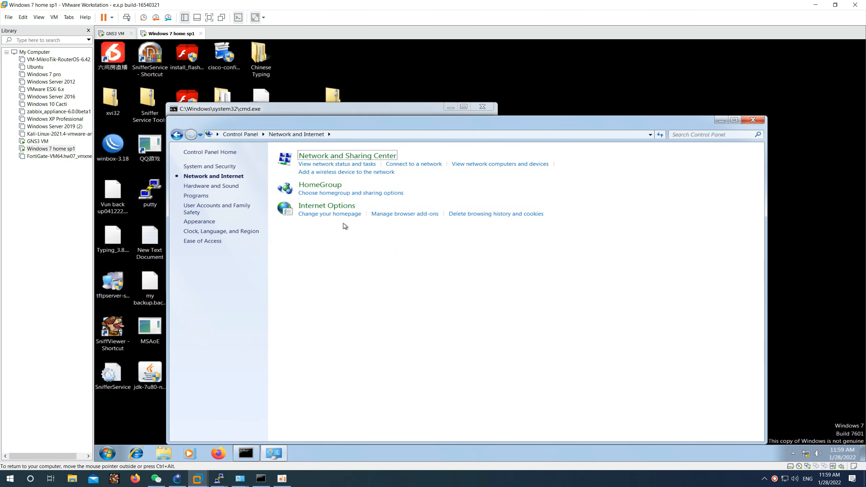
left_click(222, 167)
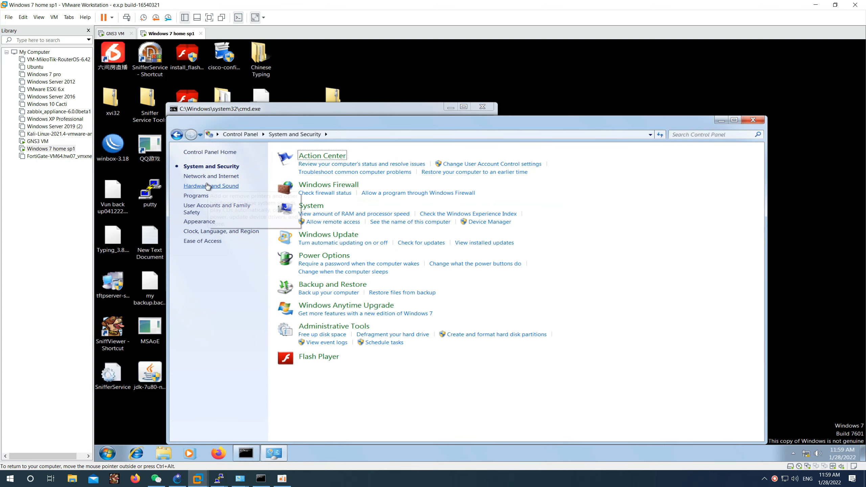
left_click(206, 152)
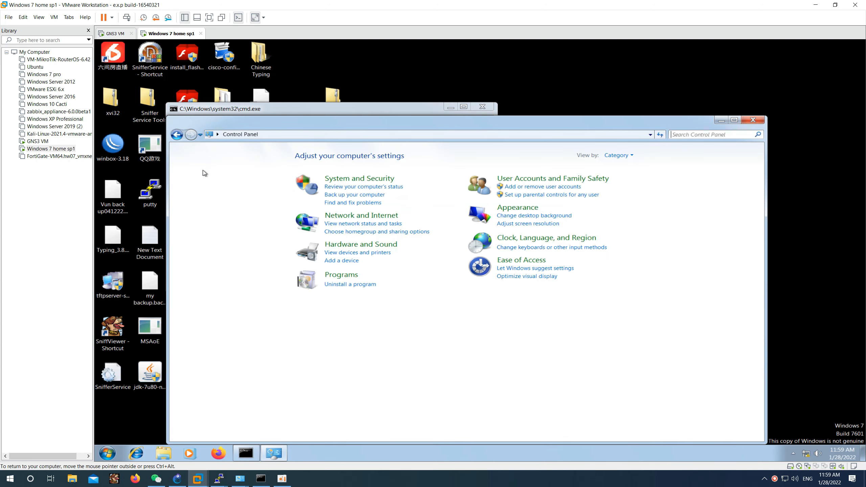
left_click(363, 218)
left_click(304, 156)
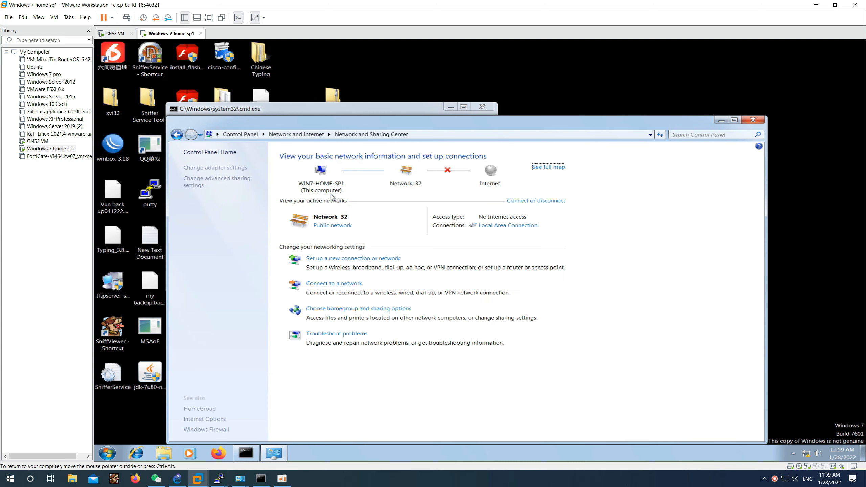
left_click(232, 169)
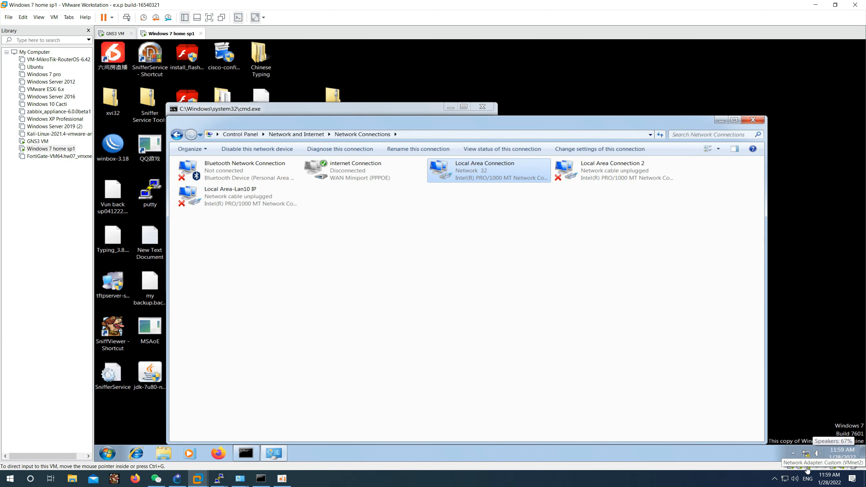
Step: Check the VM Settings network adapters, confirming the connection uses VMnet2
double_click(807, 467)
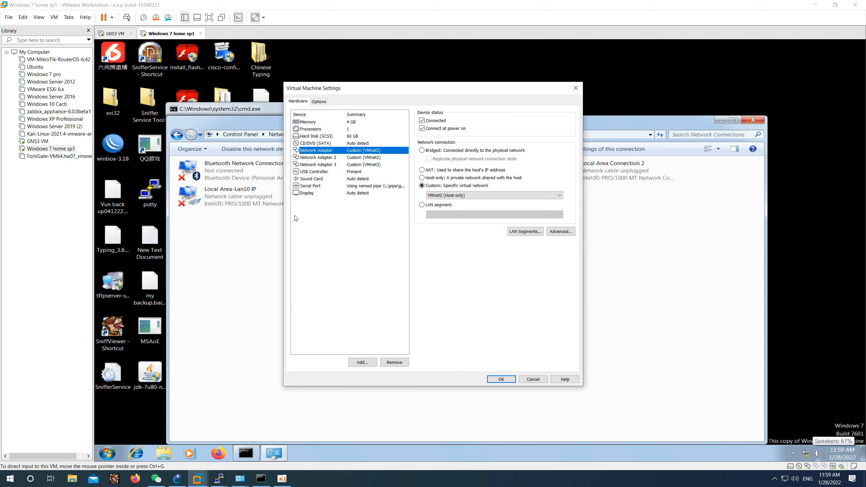
left_click(342, 158)
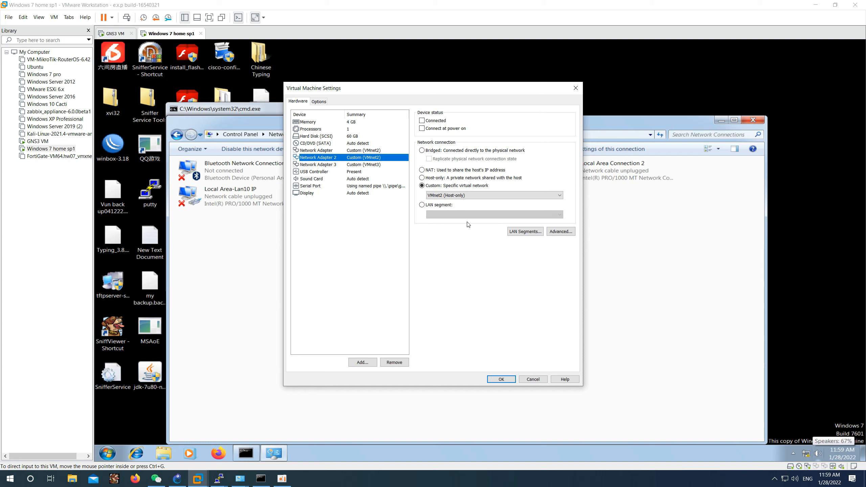
left_click(366, 151)
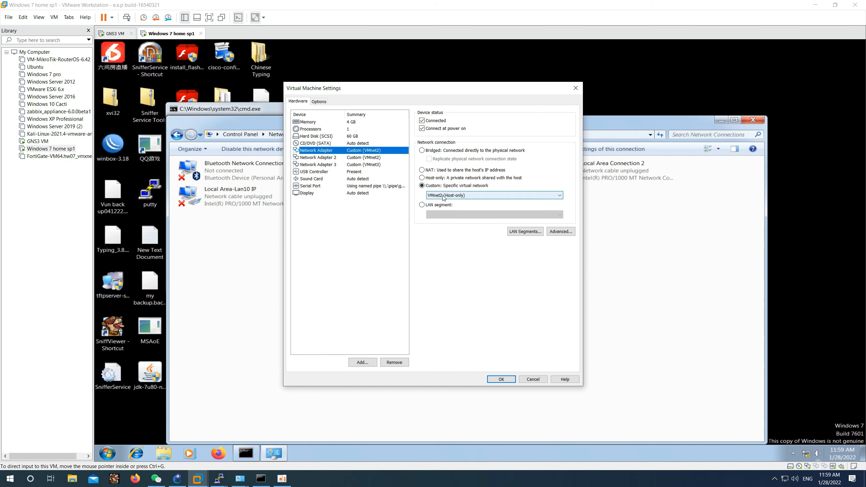
left_click(503, 379)
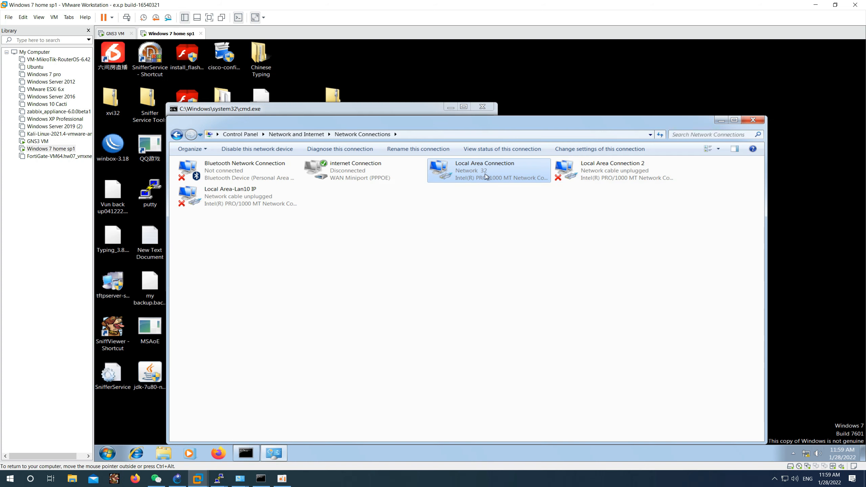
Step: Review Local Area Connection details, then close the status and Network Connections windows
right_click(467, 168)
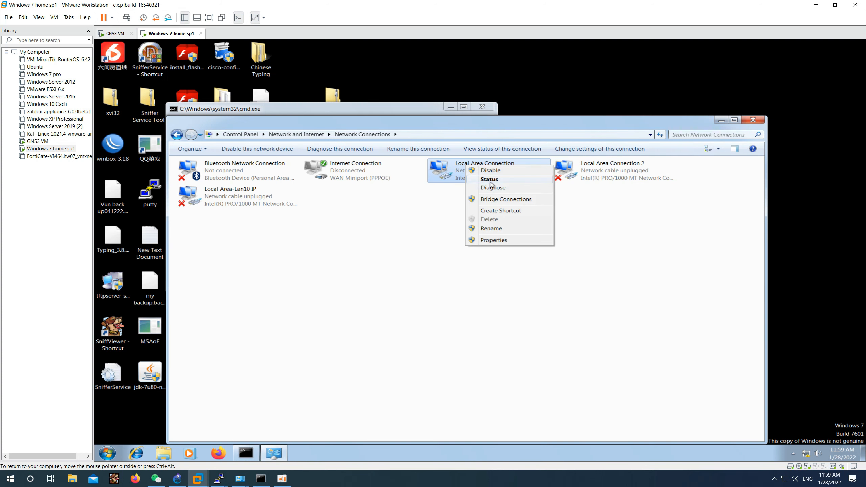
left_click(484, 189)
left_click(432, 241)
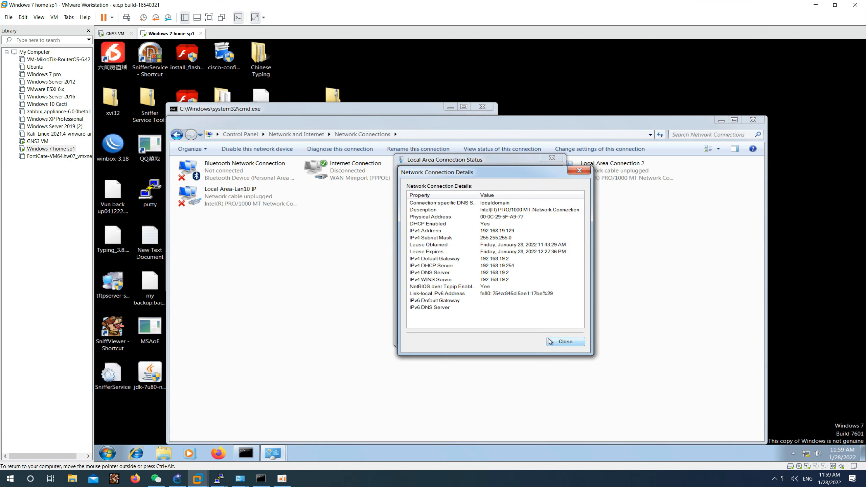
left_click(565, 341)
left_click(552, 158)
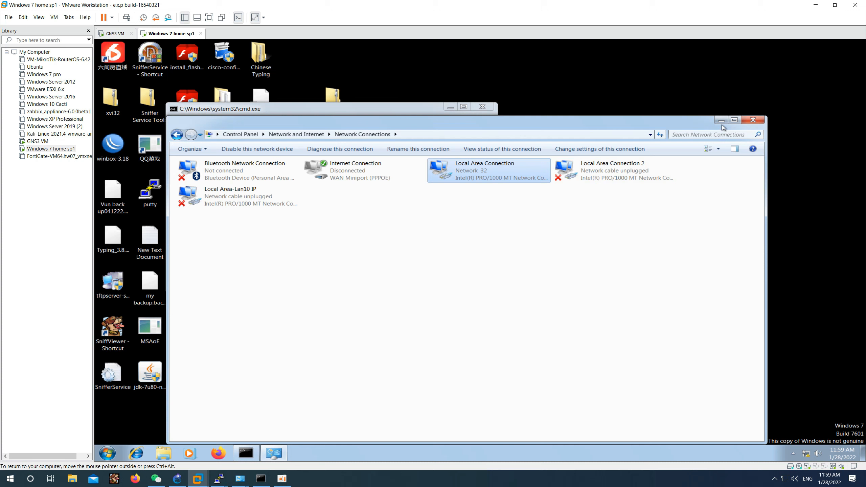
left_click(753, 120)
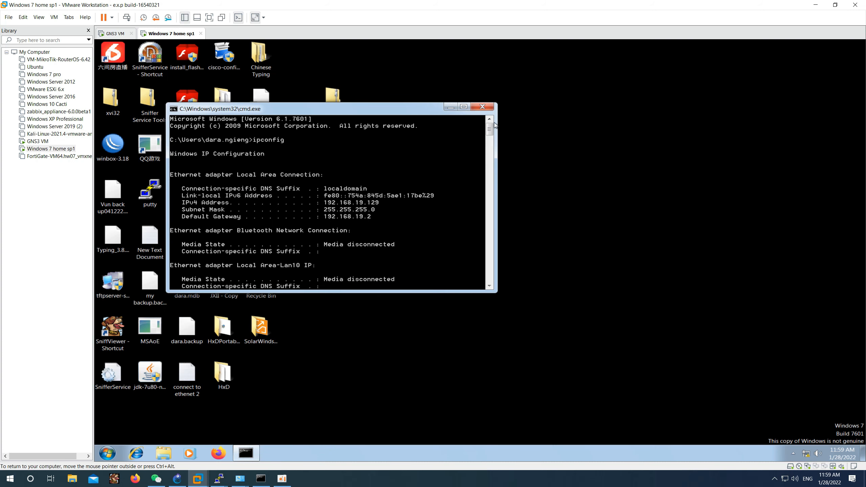
Step: Close cmd and open a PuTTY Telnet session to 192.168.19.2 from the VM
left_click(482, 106)
right_click(415, 149)
left_click(440, 171)
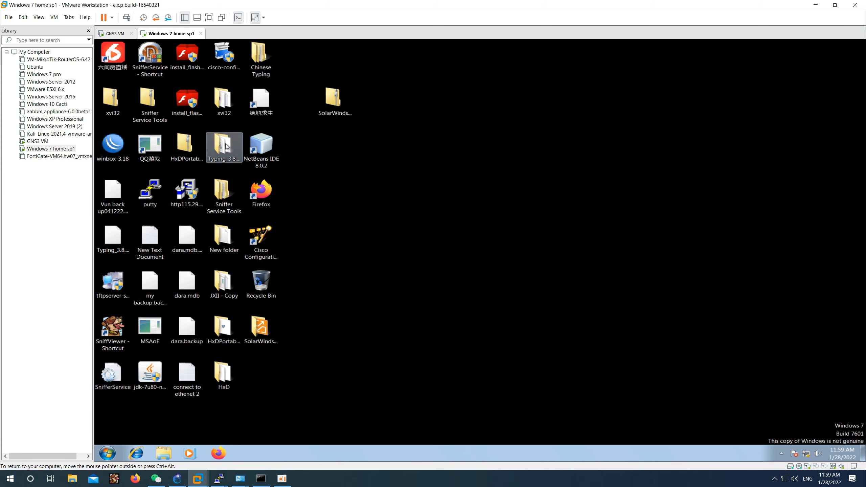
double_click(155, 188)
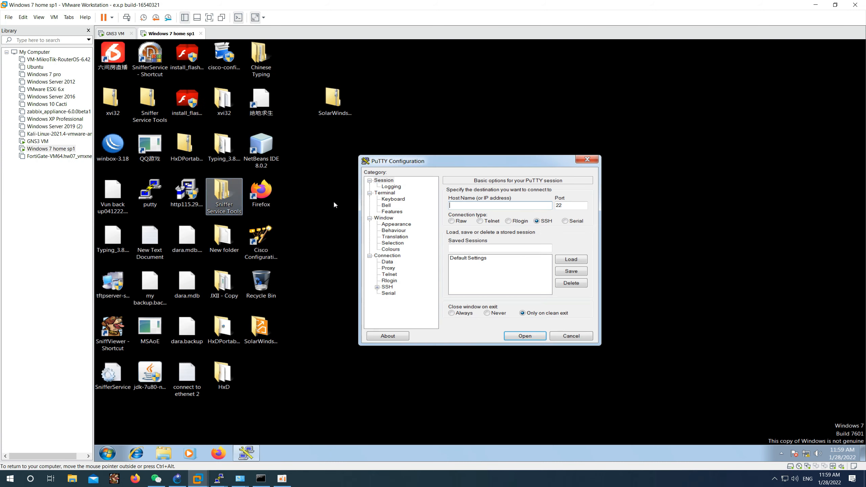
left_click(480, 221)
left_click(485, 208)
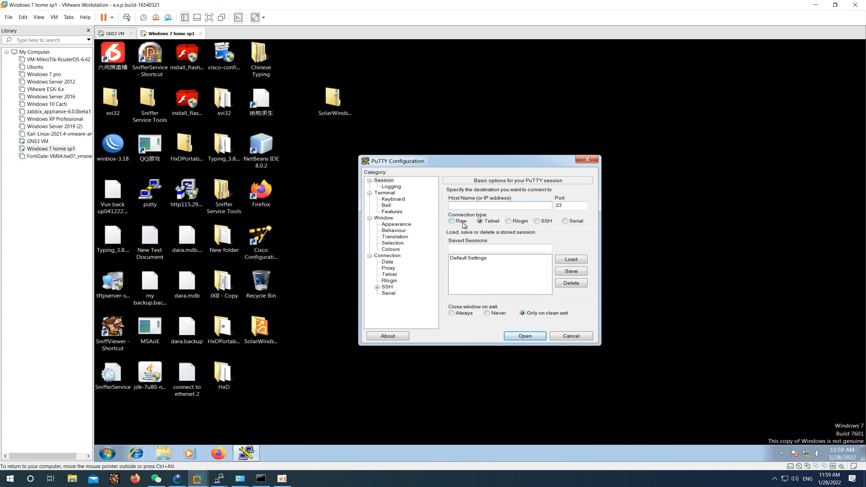
left_click(537, 221)
left_click(496, 222)
left_click(524, 337)
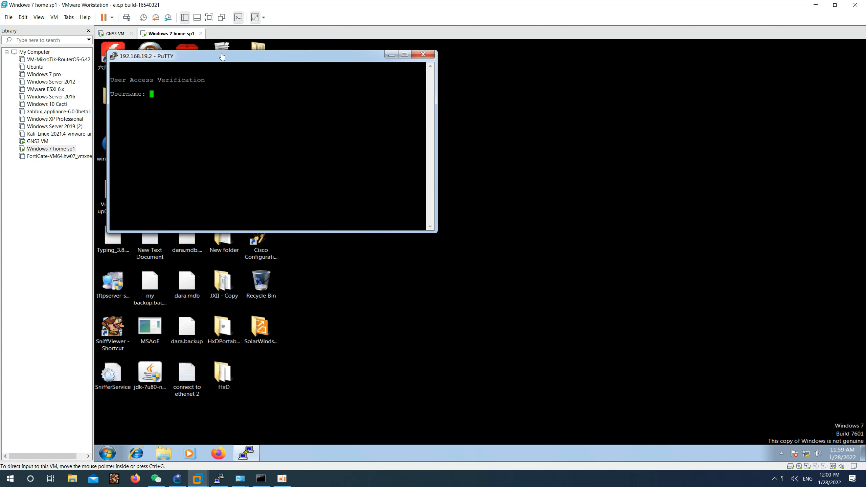
Step: Log in to s1 as admin with the account password and request enable
left_click_drag(222, 56, 432, 111)
type("ad")
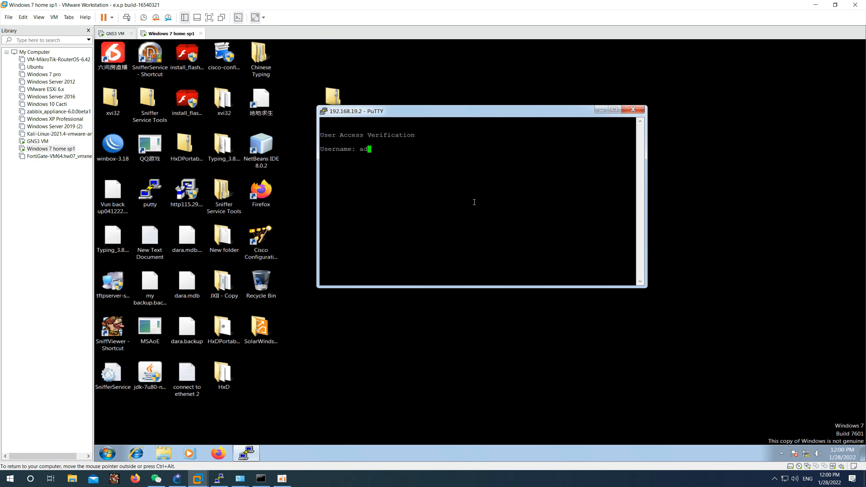
type("min@")
key("BackSpace")
key("Return")
type("cisco")
key("Return")
type("enable")
key("Return")
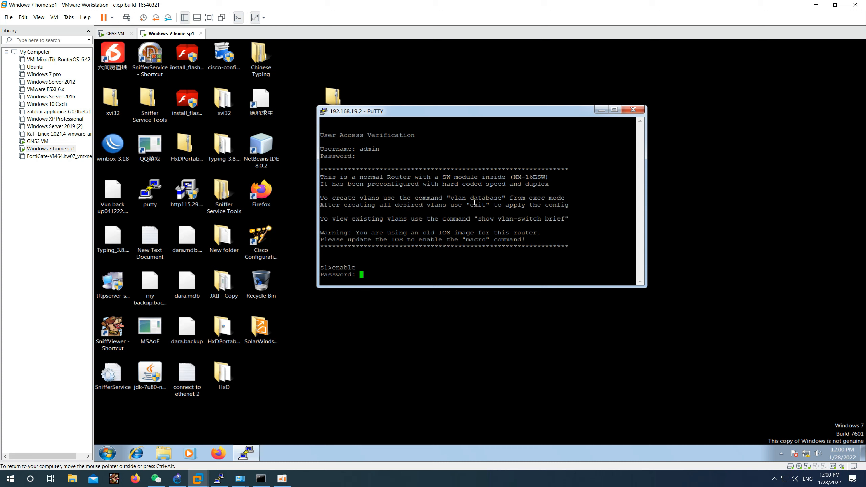
Step: Enter the enable password and run show run, paging down to interface Vlan1 maximized
key("Return")
key("Return")
key("Return")
key("Return")
type("config")
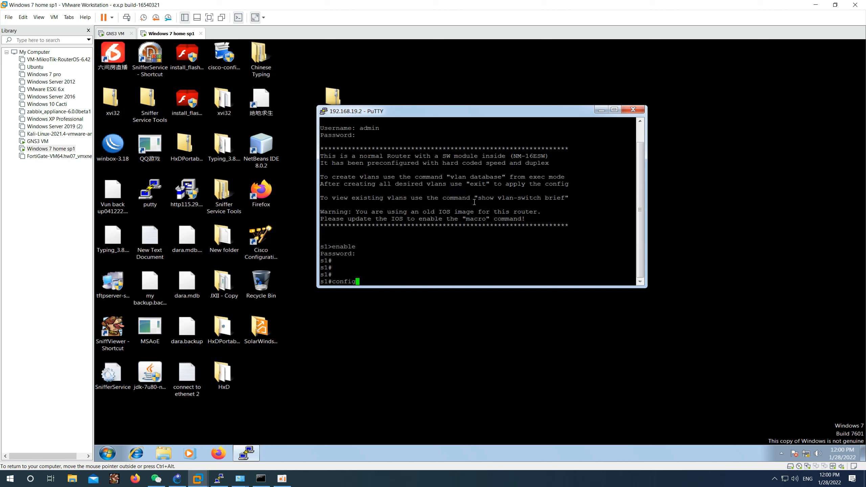
key("BackSpace")
key("BackSpace")
key("BackSpace")
key("BackSpace")
key("BackSpace")
type("show run")
key("Return")
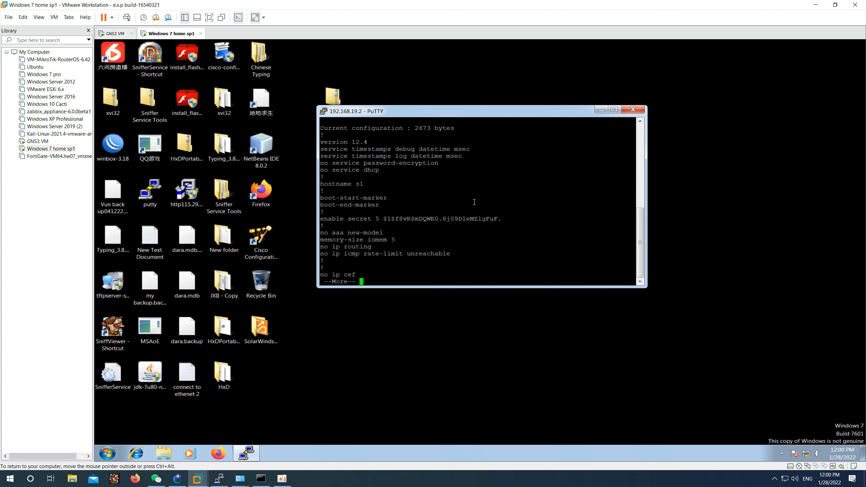
left_click(615, 109)
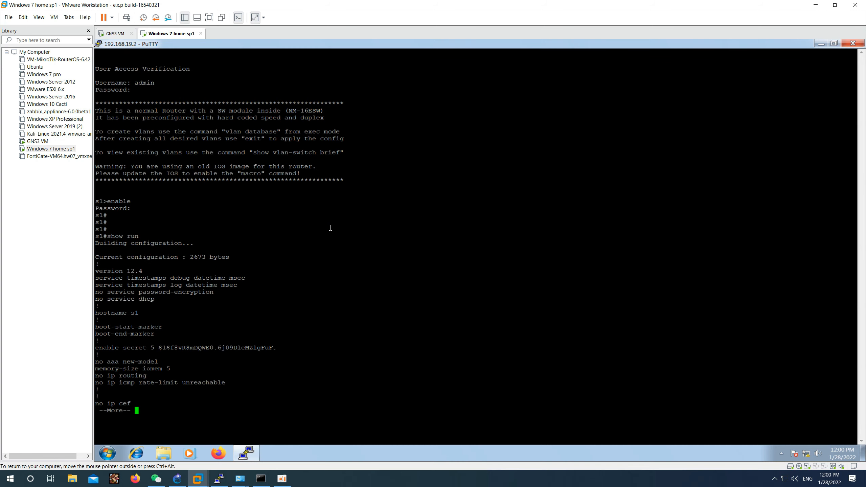
key("Return")
key("Return")
key("Return")
key("Return")
key("Return")
key("Return")
key("Return")
key("Return")
key("Return")
key("Return")
key("Return")
key("Return")
key("Return")
key("Return")
key("Return")
key("Return")
key("Return")
key("Return")
key("Return")
key("Return")
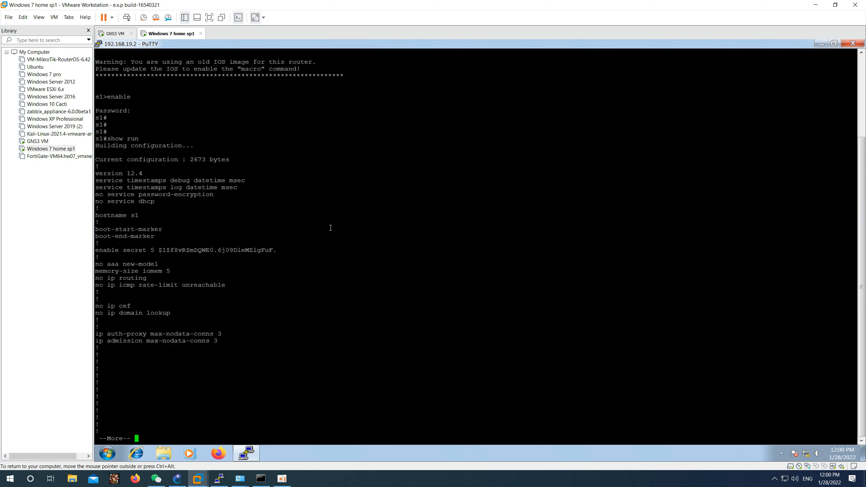
key("Return")
key("Return")
key("Return")
key("Return")
key("Return")
key("Return")
key("Return")
key("Return")
key("Return")
key("Return")
key("Return")
key("Return")
key("Return")
key("Return")
key("Return")
key("Return")
key("Return")
key("Return")
key("Return")
key("Return")
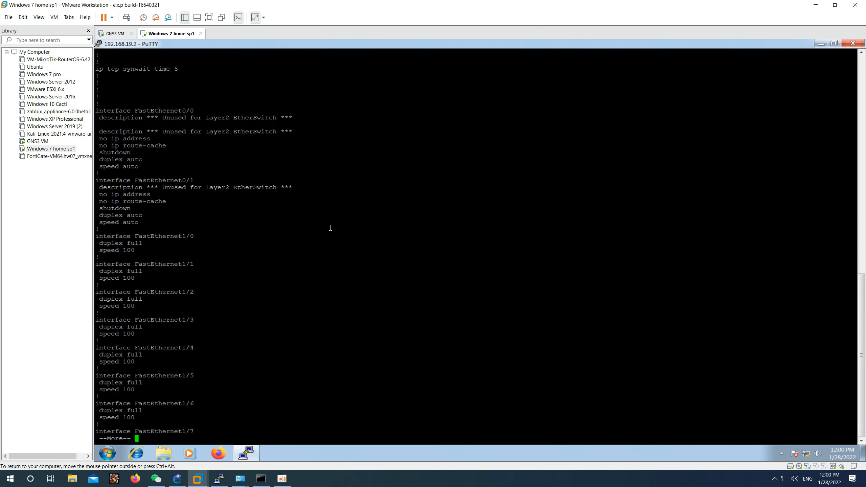
key("Return")
key("Return")
key("Return")
key("Return")
key("Return")
key("Return")
key("Return")
key("Return")
key("Return")
key("Return")
key("Return")
key("Return")
key("Return")
key("Return")
key("Return")
key("Return")
key("Return")
key("Return")
key("Return")
key("Return")
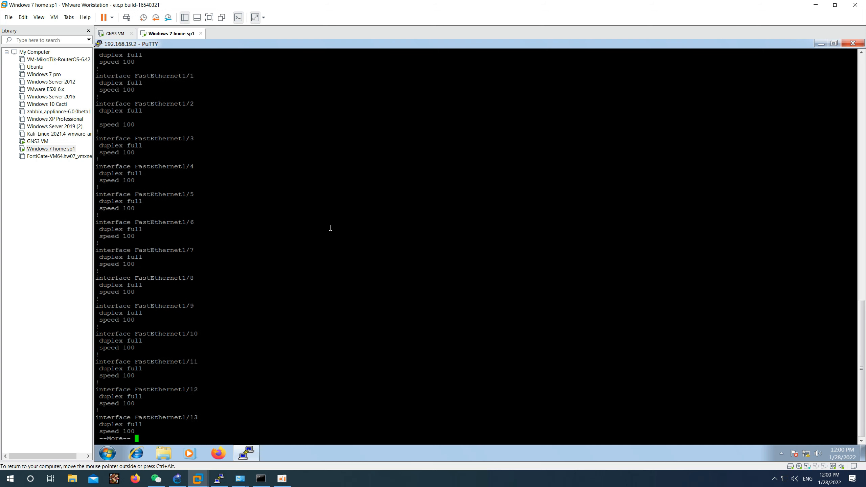
key("Return")
key("Return")
key("Return")
key("Return")
key("Return")
key("Return")
key("Return")
key("Return")
key("Return")
key("Return")
key("Return")
key("Return")
key("Return")
key("Return")
key("Return")
key("Return")
key("Return")
key("Return")
key("Return")
key("Return")
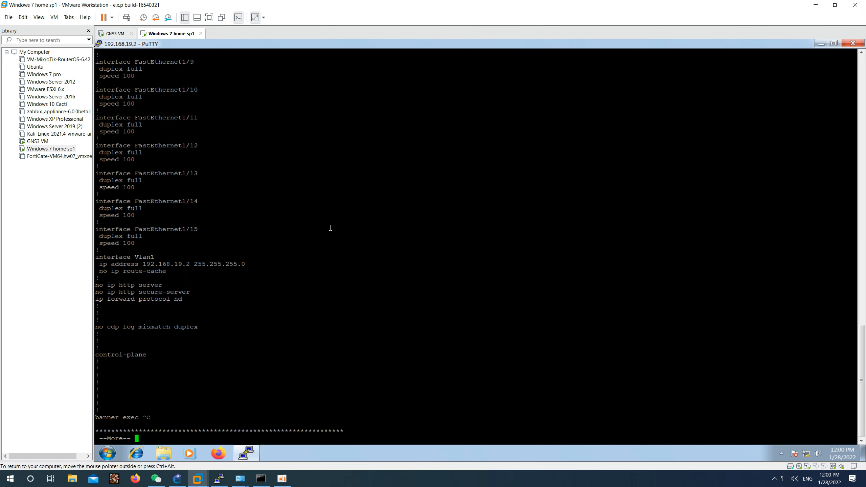
Step: Highlight the interface Vlan1 lines, then page through to the end of the configuration
left_click_drag(103, 257, 331, 208)
left_click(306, 327)
key("Return")
key("Return")
key("Return")
key("Return")
key("Return")
key("Return")
key("Return")
key("Return")
key("Return")
key("Return")
key("Return")
key("Return")
key("Return")
key("Return")
key("Return")
key("Return")
key("Return")
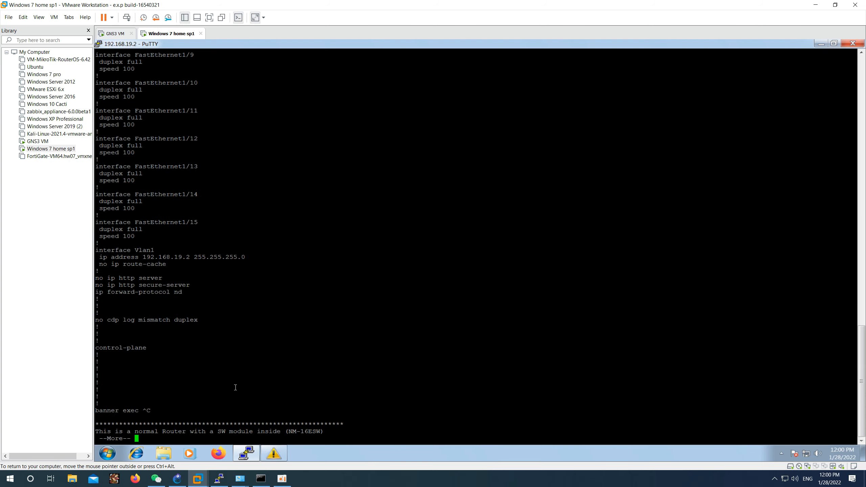
key("Return")
key("Return")
key("Return")
key("Return")
key("Return")
key("Return")
key("Return")
key("Return")
key("Return")
key("Return")
key("Return")
key("Return")
key("Return")
key("Return")
key("Return")
key("Return")
key("Return")
key("Return")
key("Return")
key("Return")
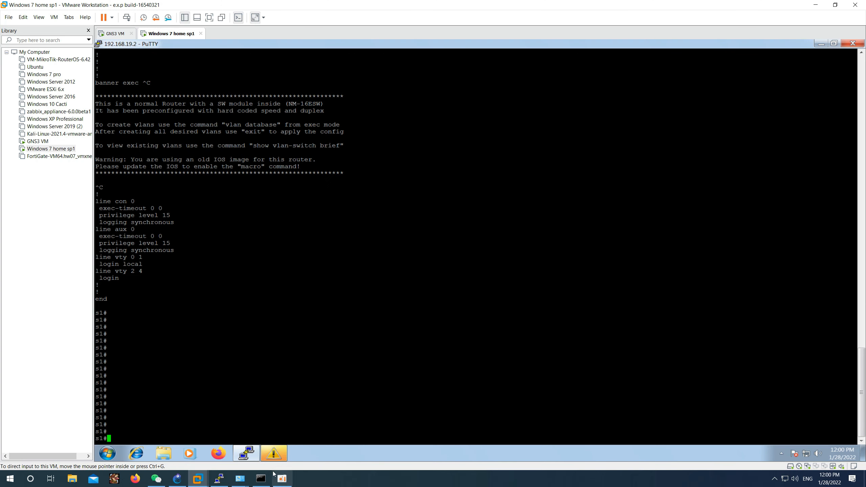
left_click(198, 479)
left_click(578, 199)
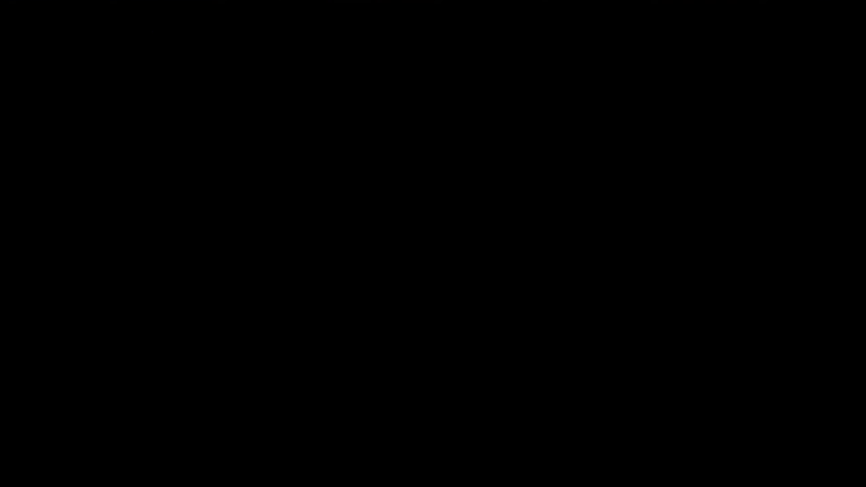